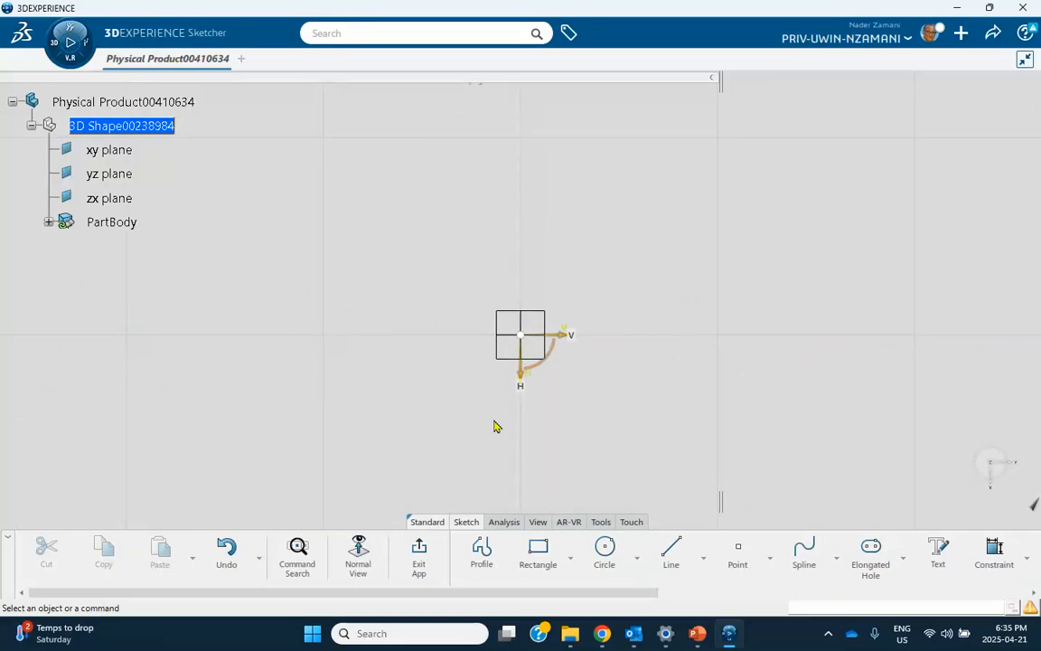
Draw an inclined line about 153 mm long in the xy-plane sketch, above and beside the sketch origin.
{"action": "left_click", "coordinate": [358, 553]}
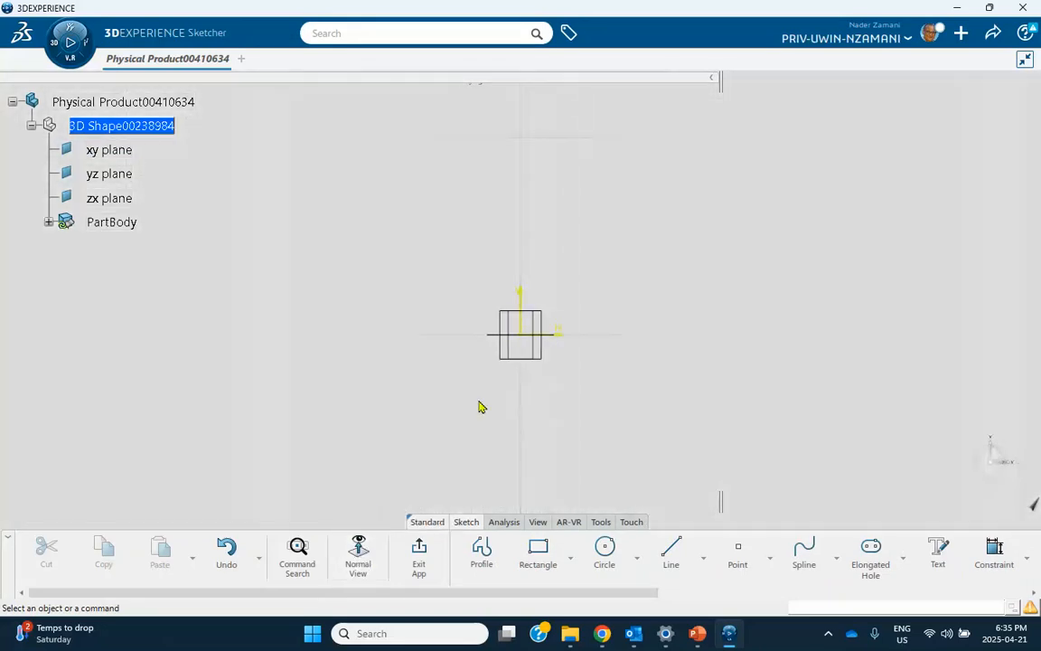
{"action": "middle_click_drag", "start_coordinate": [772, 279], "coordinate": [627, 350]}
{"action": "left_click", "coordinate": [672, 548]}
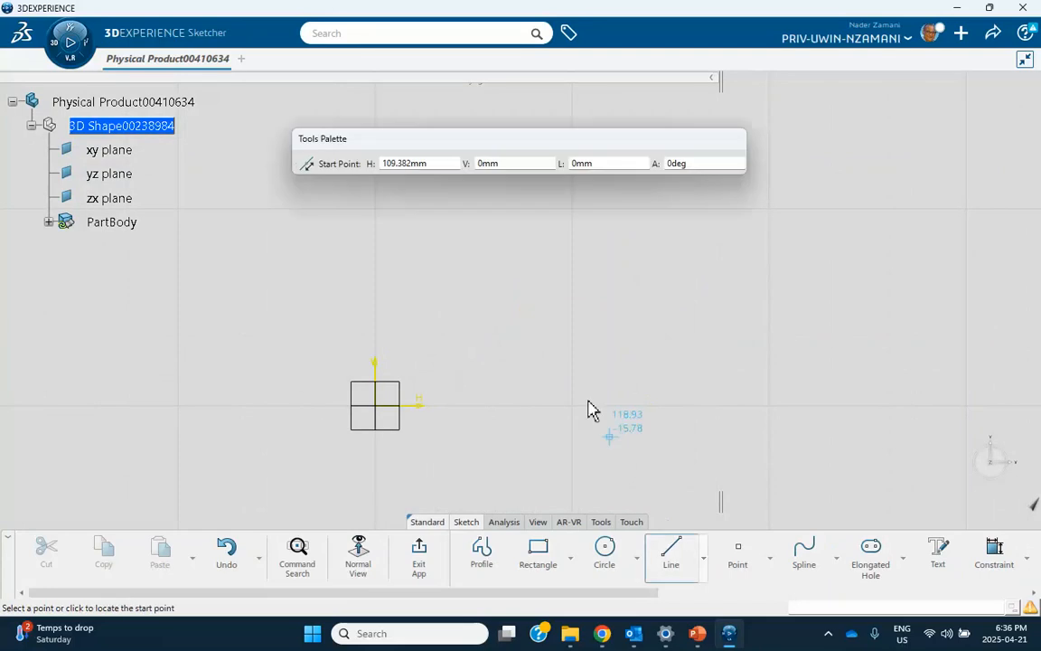
{"action": "left_click", "coordinate": [522, 305]}
{"action": "left_click", "coordinate": [816, 241]}
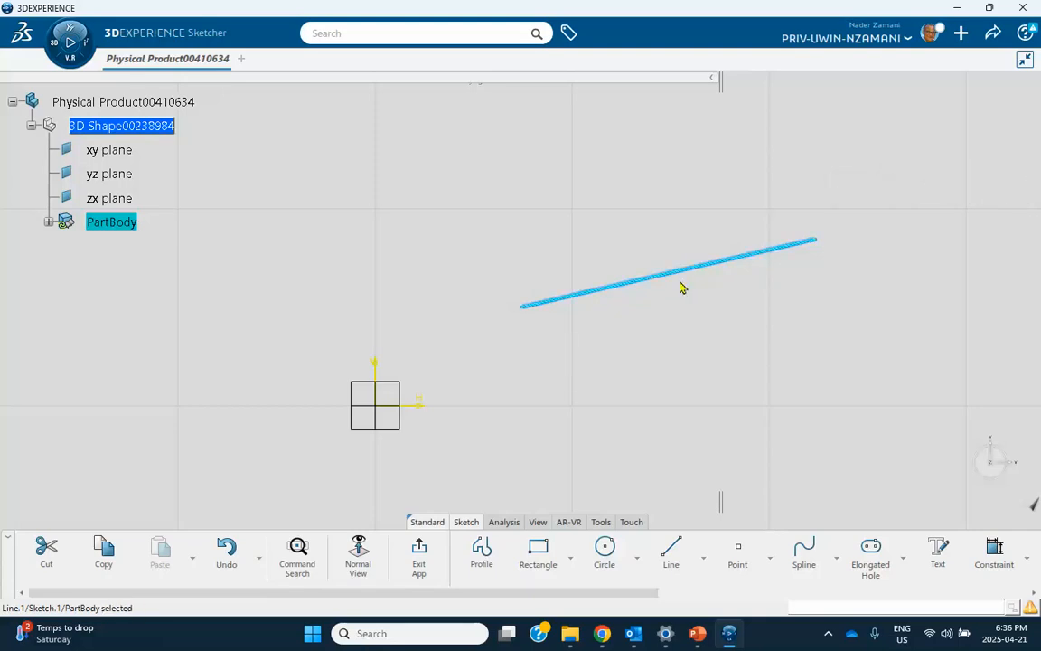
Constrain the length of the inclined line to 125 mm.
{"action": "left_click", "coordinate": [994, 548]}
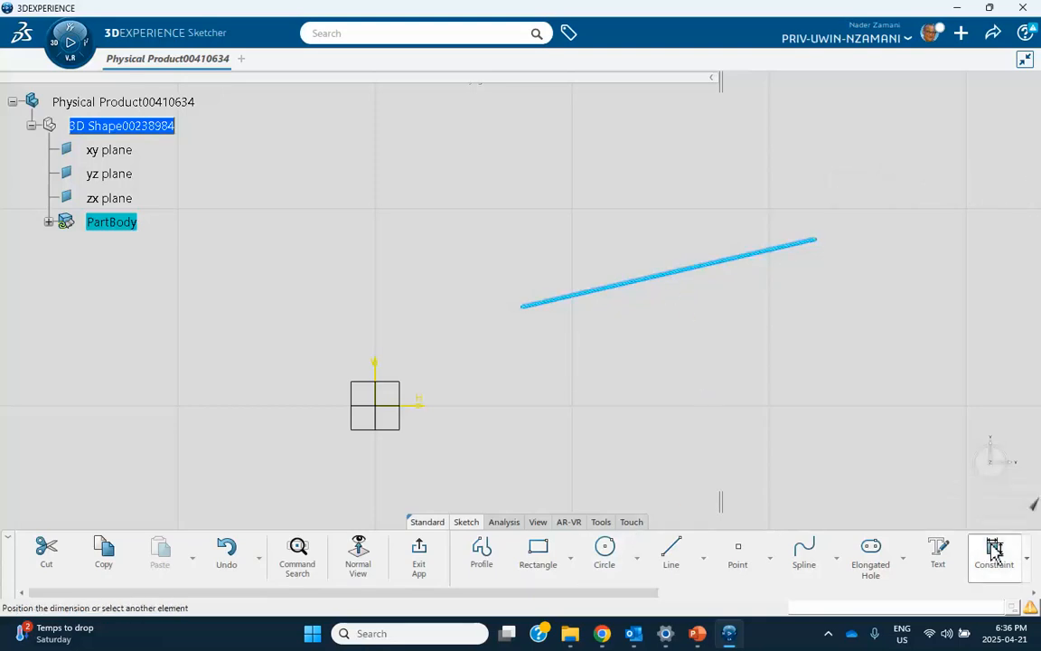
{"action": "left_click", "coordinate": [709, 324]}
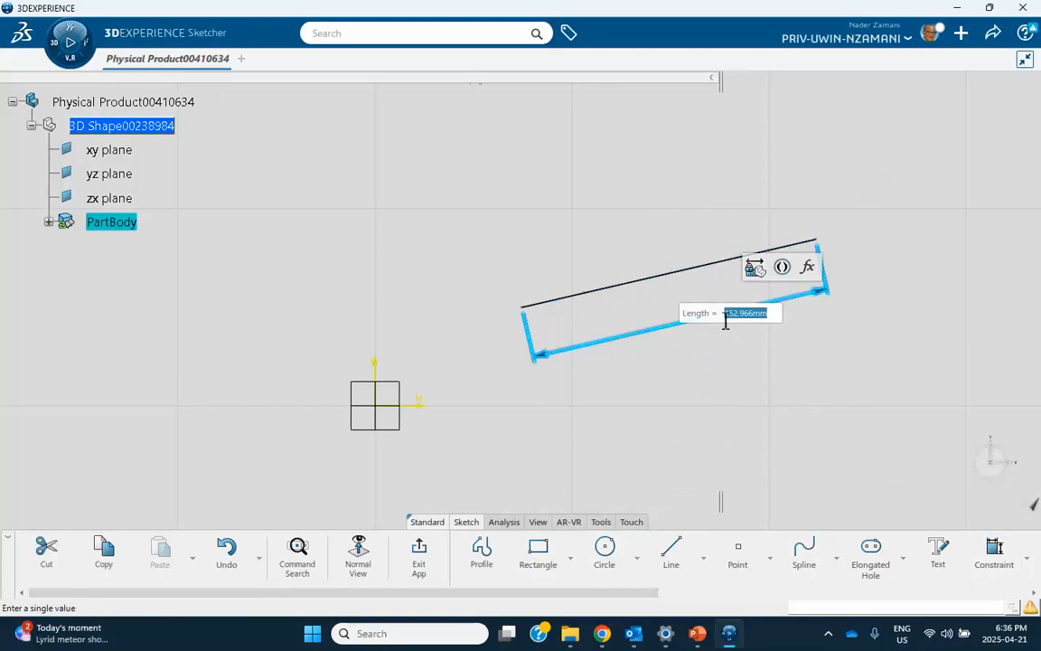
{"action": "key", "text": "BackSpace"}
{"action": "type", "text": "125"}
{"action": "key", "text": "Return"}
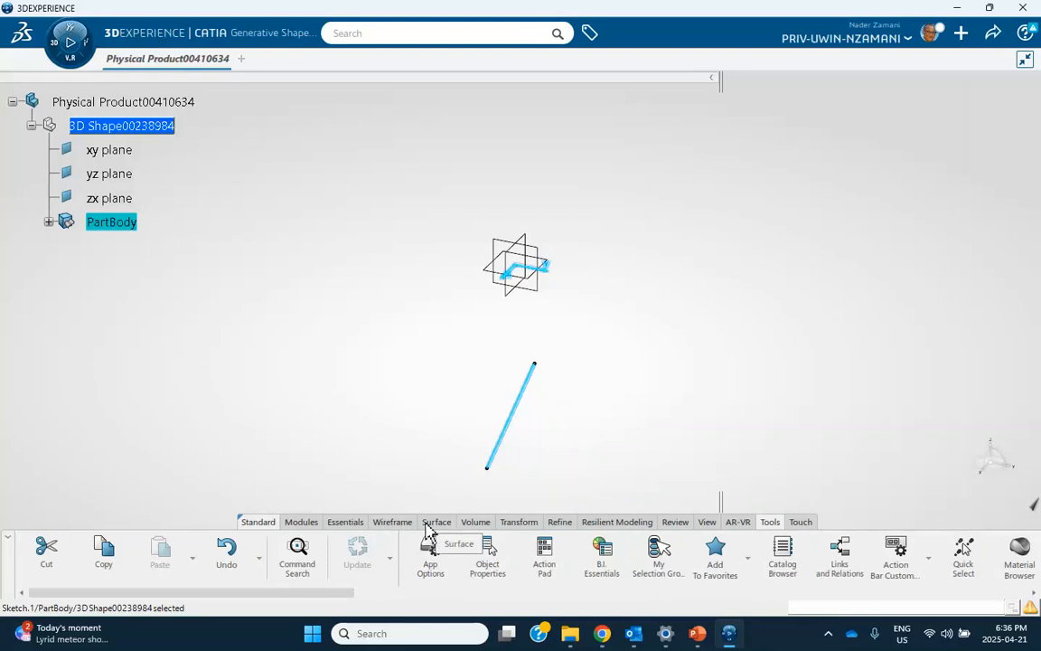
Extrude the line sketch 100 mm into a vertical rectangular surface.
{"action": "left_click", "coordinate": [426, 524]}
{"action": "left_click", "coordinate": [608, 562]}
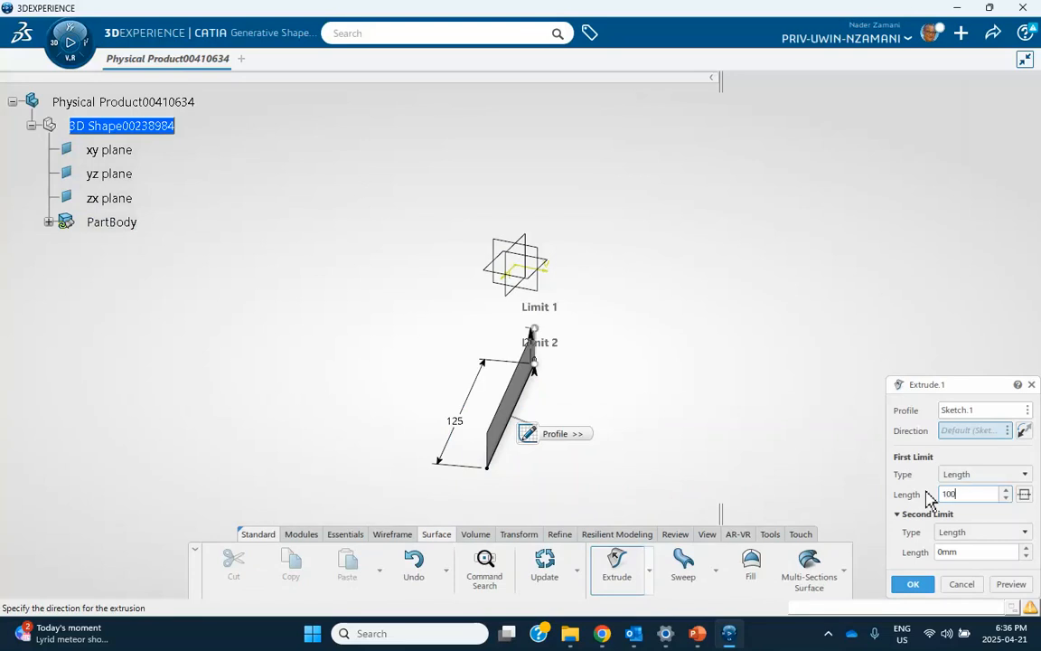
{"action": "left_click", "coordinate": [913, 584]}
{"action": "middle_click_drag", "start_coordinate": [549, 451], "coordinate": [759, 407]}
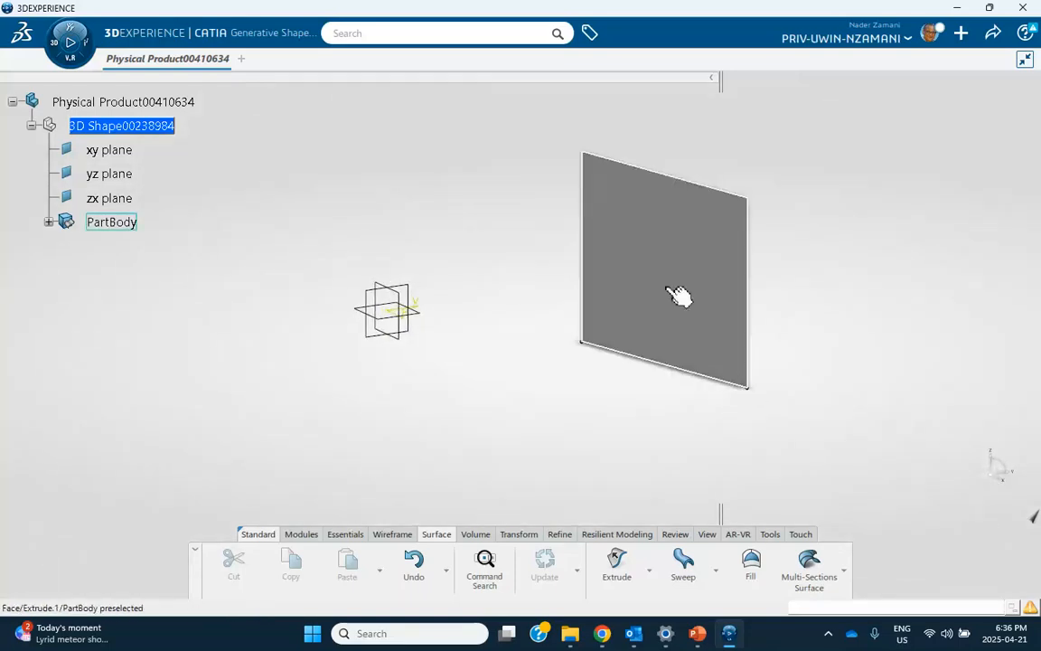
{"action": "middle_click_drag", "start_coordinate": [639, 312], "coordinate": [551, 290]}
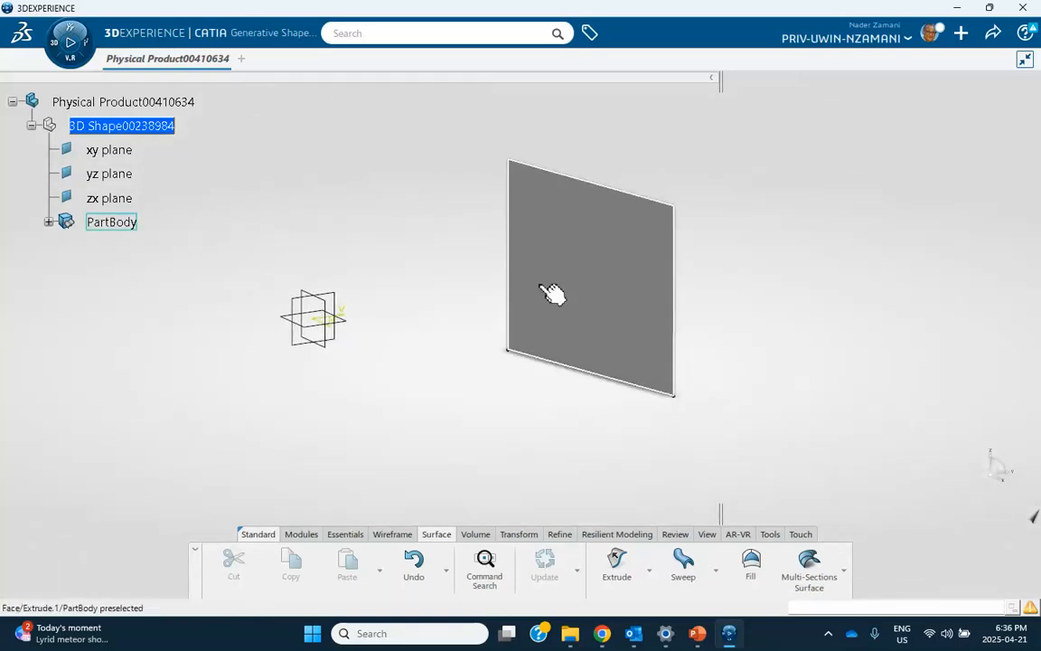
Switch to PowerPoint to examine the bent plate's dimensions on slide 3, and return to 3DEXPERIENCE.
{"action": "left_click", "coordinate": [697, 634]}
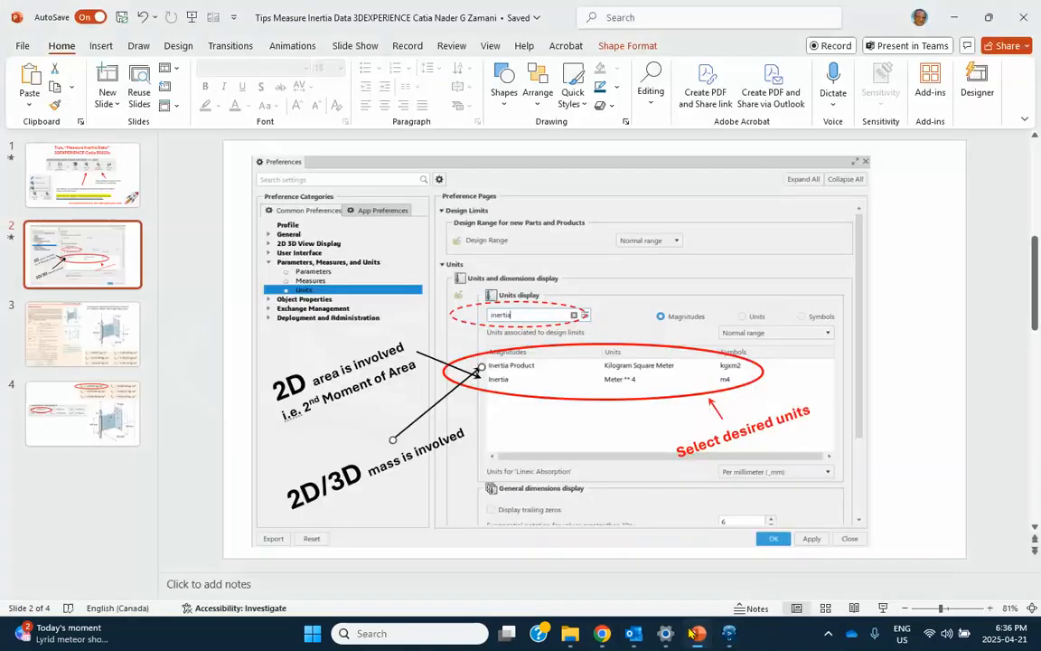
{"action": "left_click", "coordinate": [90, 325]}
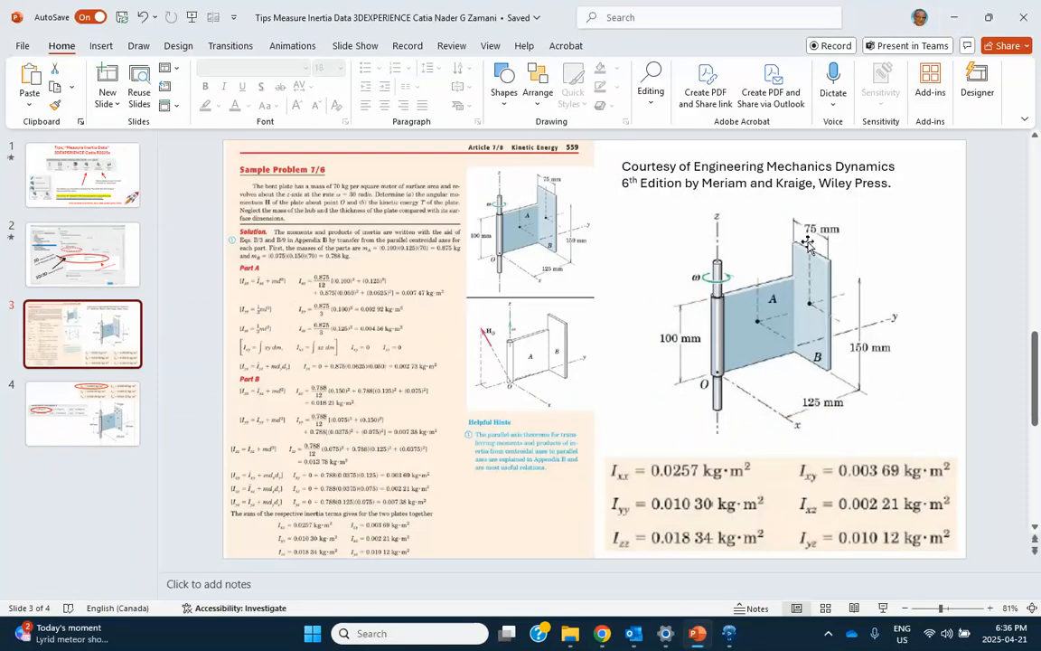
{"action": "left_click", "coordinate": [954, 16]}
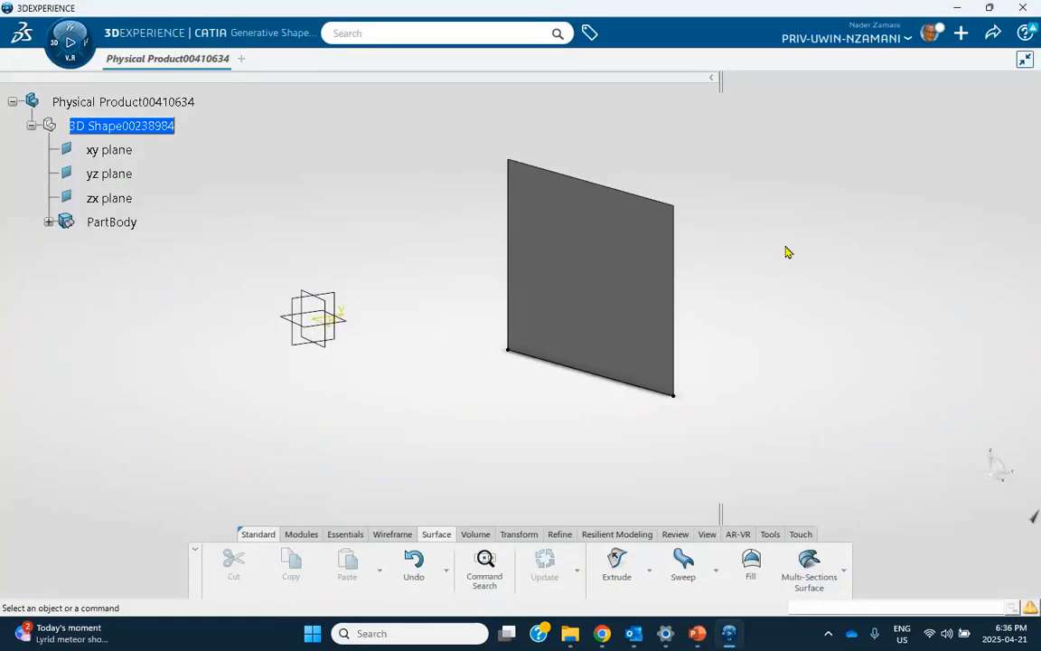
Start a second sketch on the xy plane and draw a slanted line about 66 mm long near the first line's far end.
{"action": "left_click", "coordinate": [348, 318]}
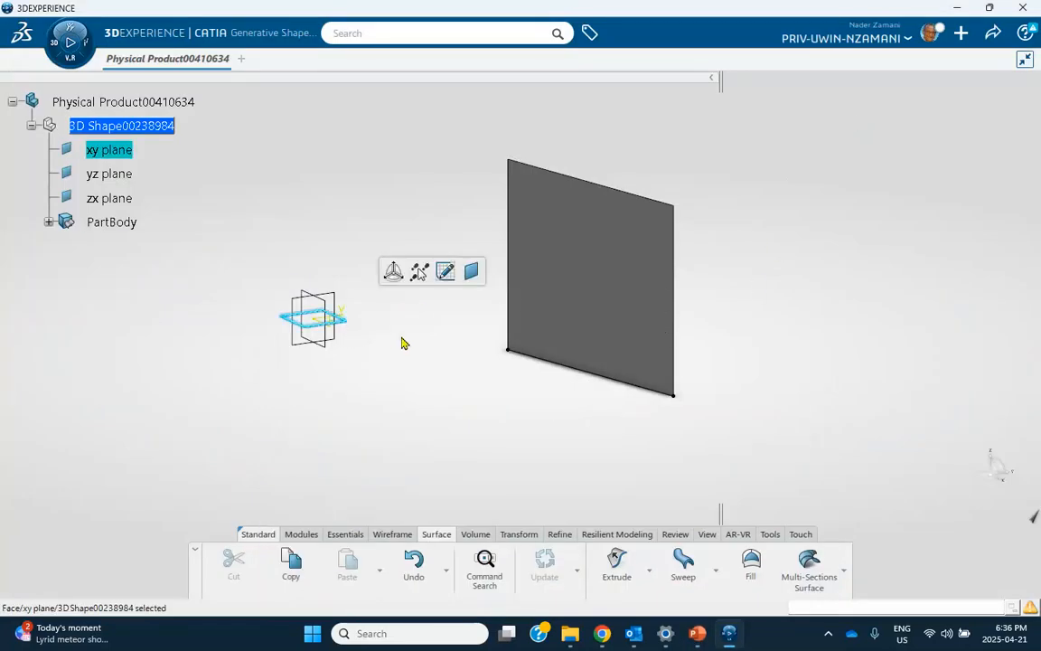
{"action": "left_click", "coordinate": [447, 272]}
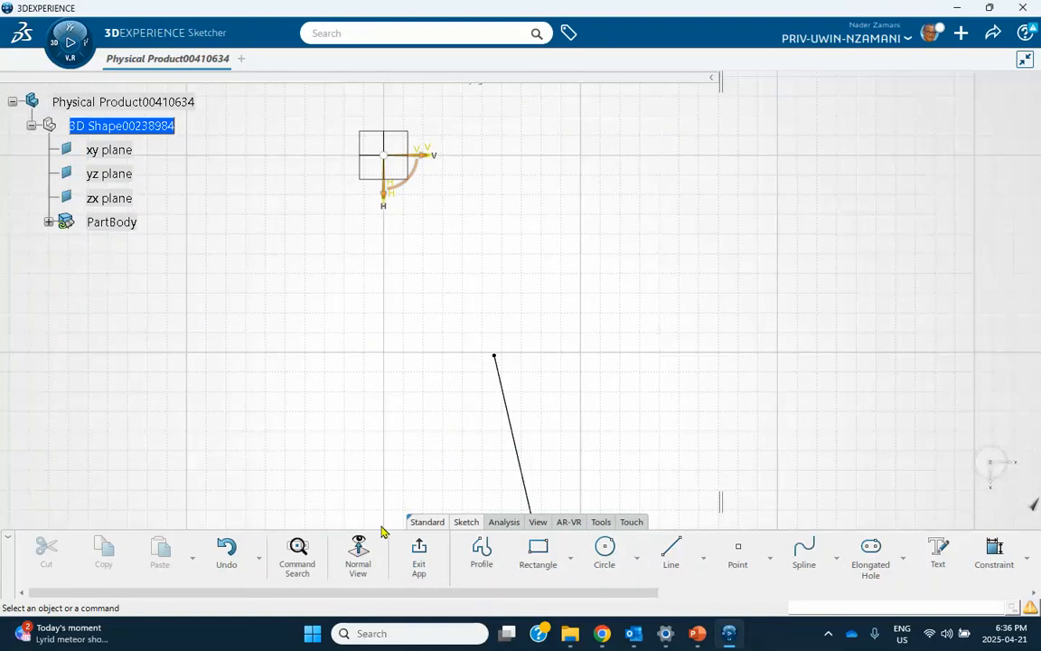
{"action": "left_click", "coordinate": [359, 553]}
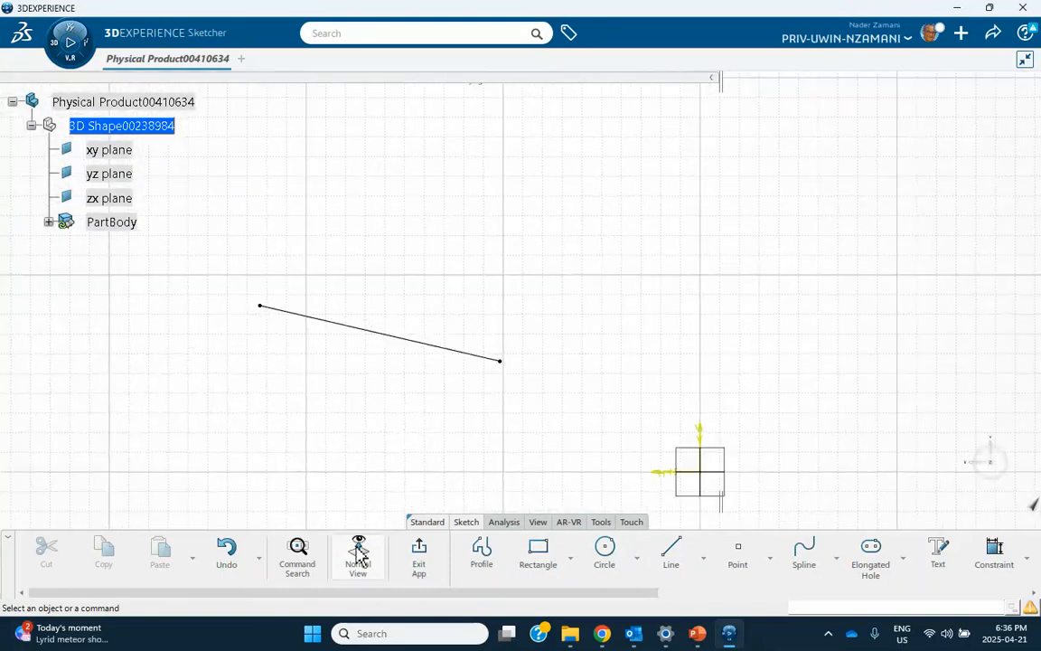
{"action": "left_click", "coordinate": [359, 553]}
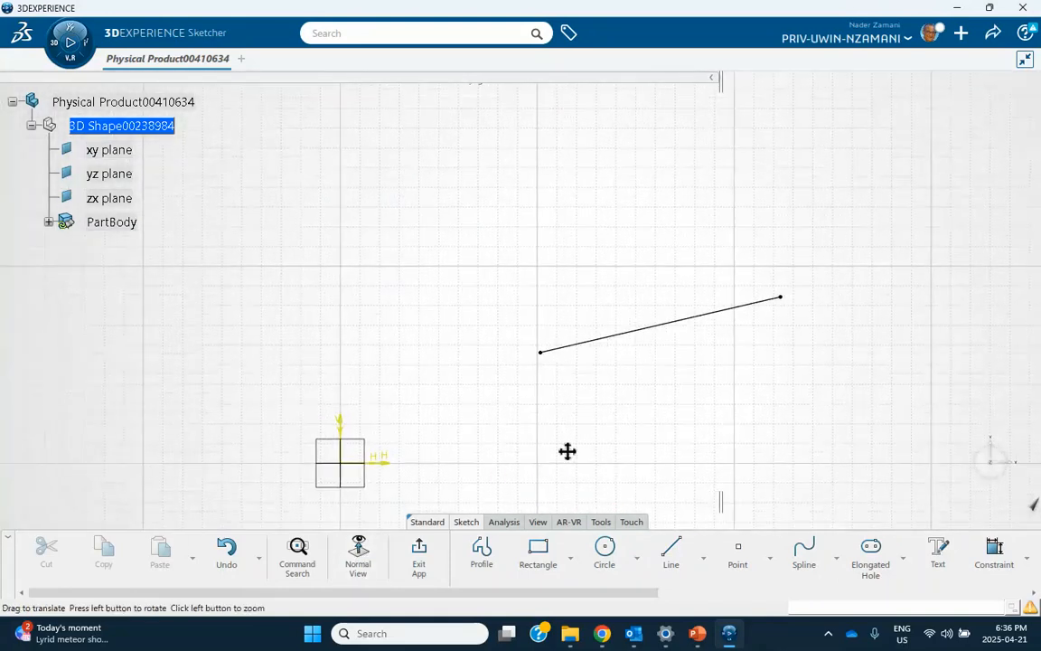
{"action": "middle_click_drag", "start_coordinate": [567, 451], "coordinate": [512, 339]}
{"action": "left_click", "coordinate": [670, 548]}
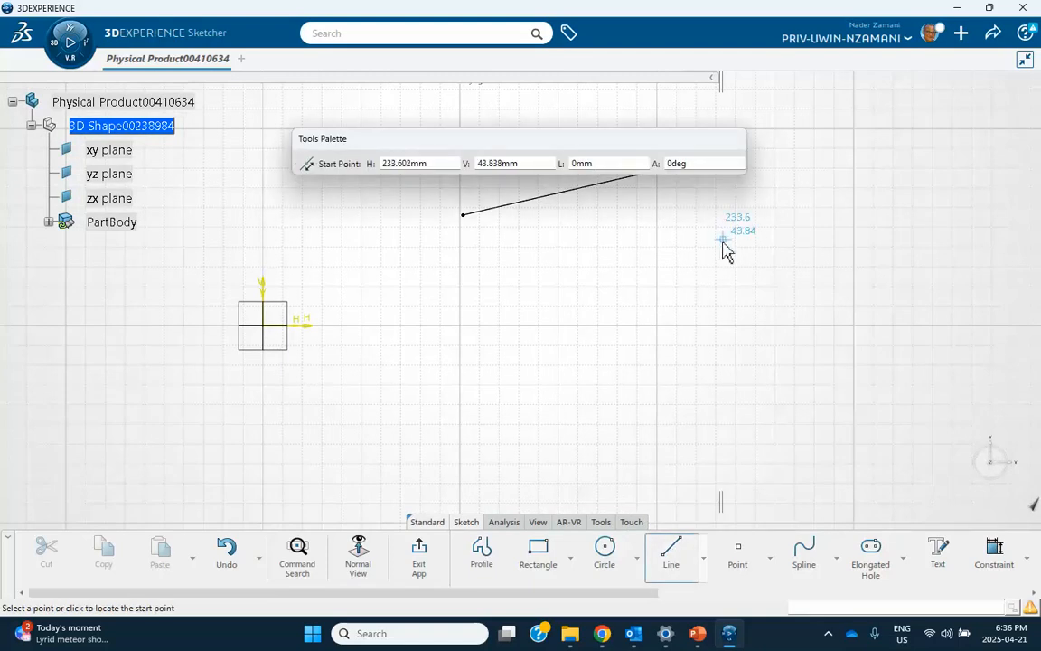
{"action": "left_click", "coordinate": [731, 179]}
{"action": "left_click", "coordinate": [814, 278]}
{"action": "left_click", "coordinate": [811, 161]}
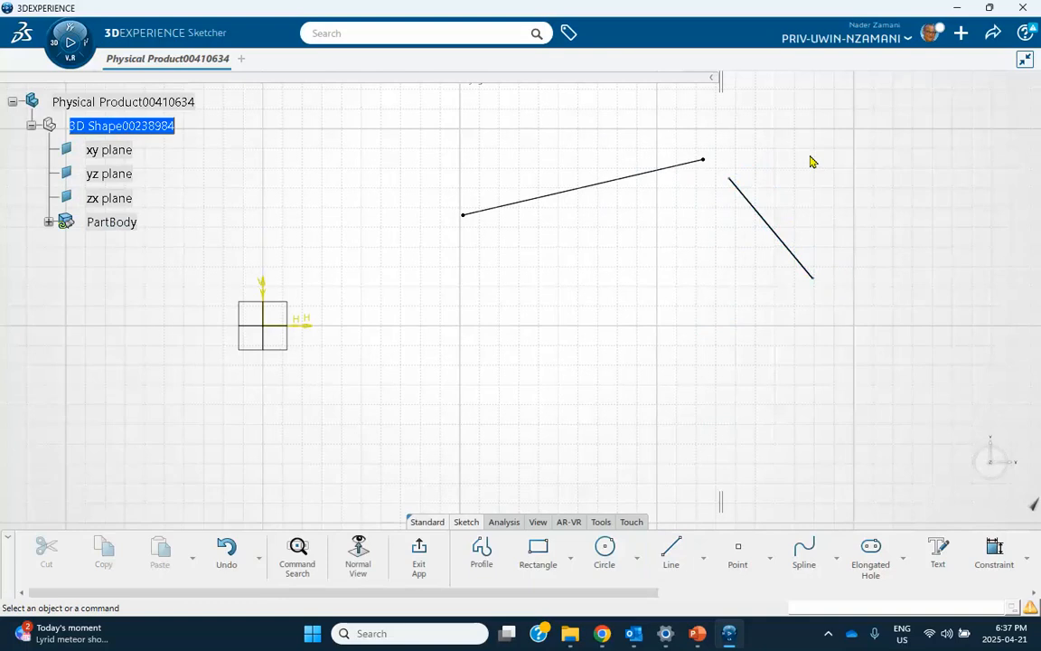
Make the new line's upper endpoint coincident with the far endpoint of the first plate's base line.
{"action": "left_click", "coordinate": [731, 180]}
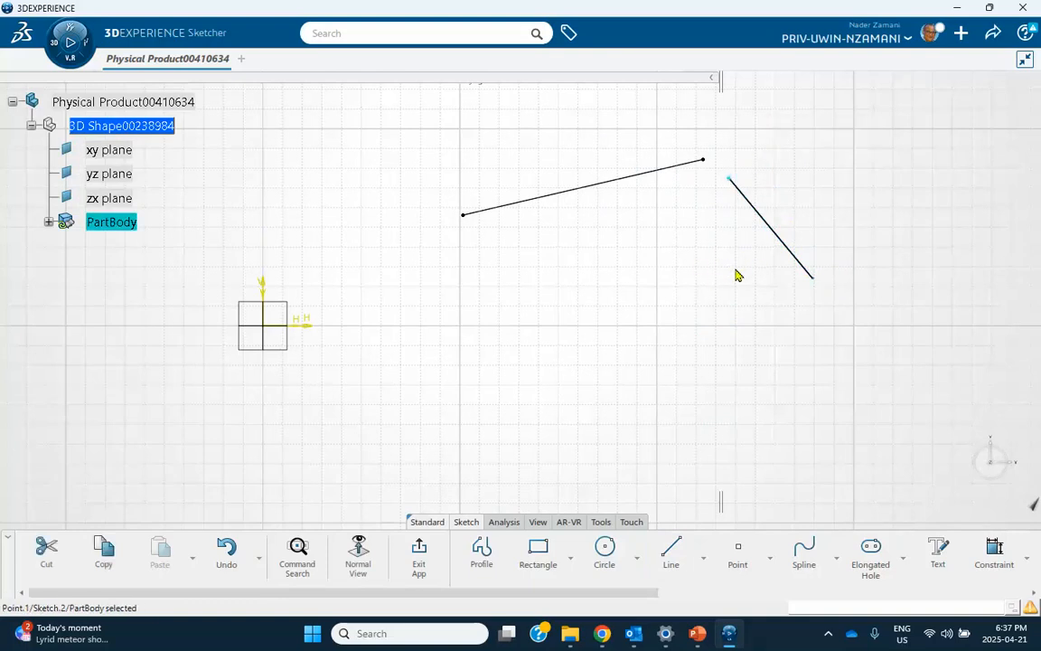
{"action": "left_click", "coordinate": [704, 162], "text": "ctrl"}
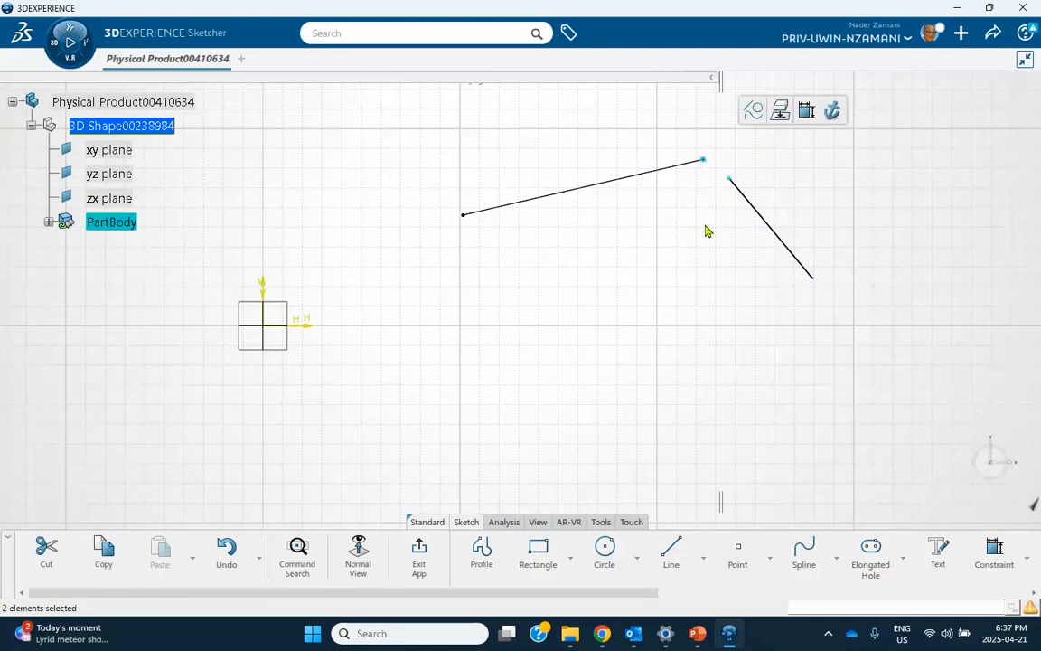
{"action": "left_click", "coordinate": [807, 127]}
{"action": "right_click", "coordinate": [739, 293]}
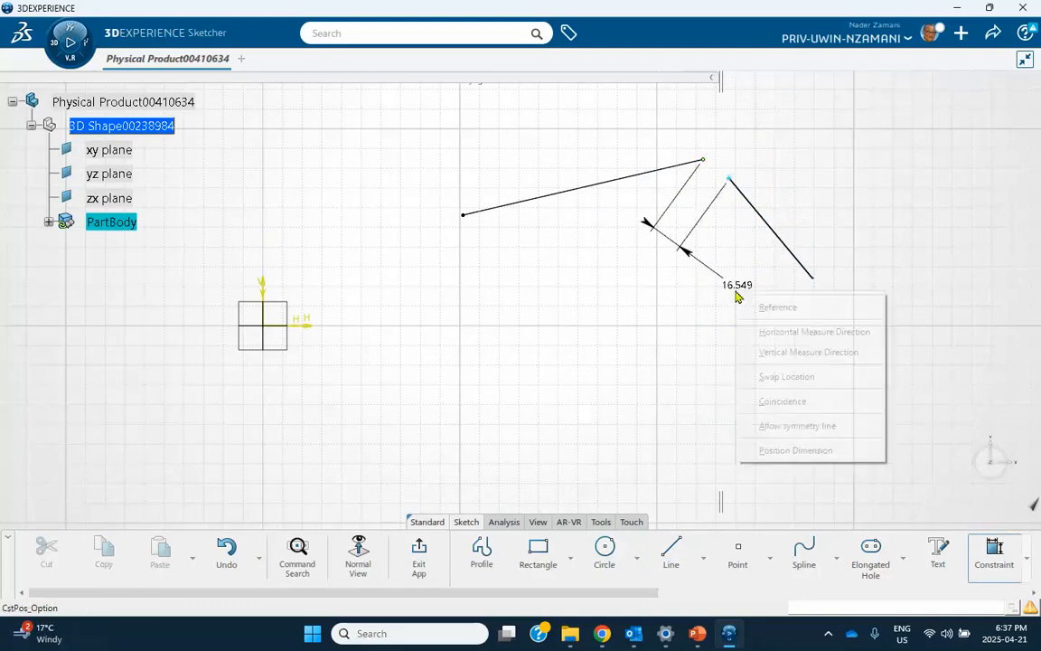
{"action": "left_click", "coordinate": [795, 413]}
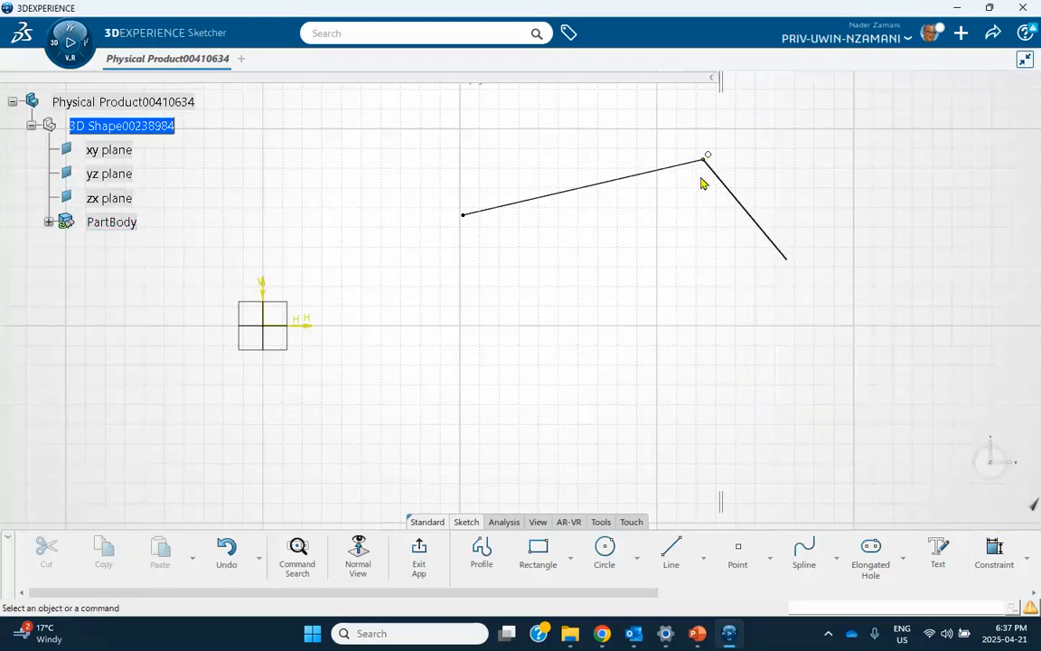
Constrain the angle between the first plate's base line and the new line to 90 degrees.
{"action": "left_click", "coordinate": [994, 548]}
{"action": "left_click", "coordinate": [631, 185]}
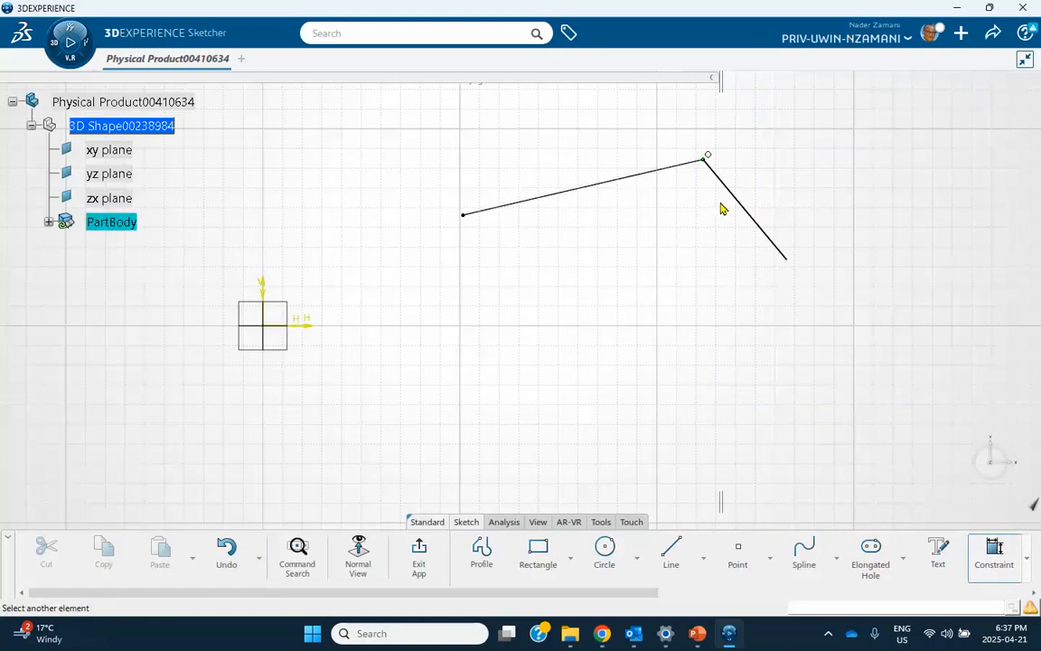
{"action": "left_click", "coordinate": [743, 206]}
{"action": "left_click", "coordinate": [684, 227]}
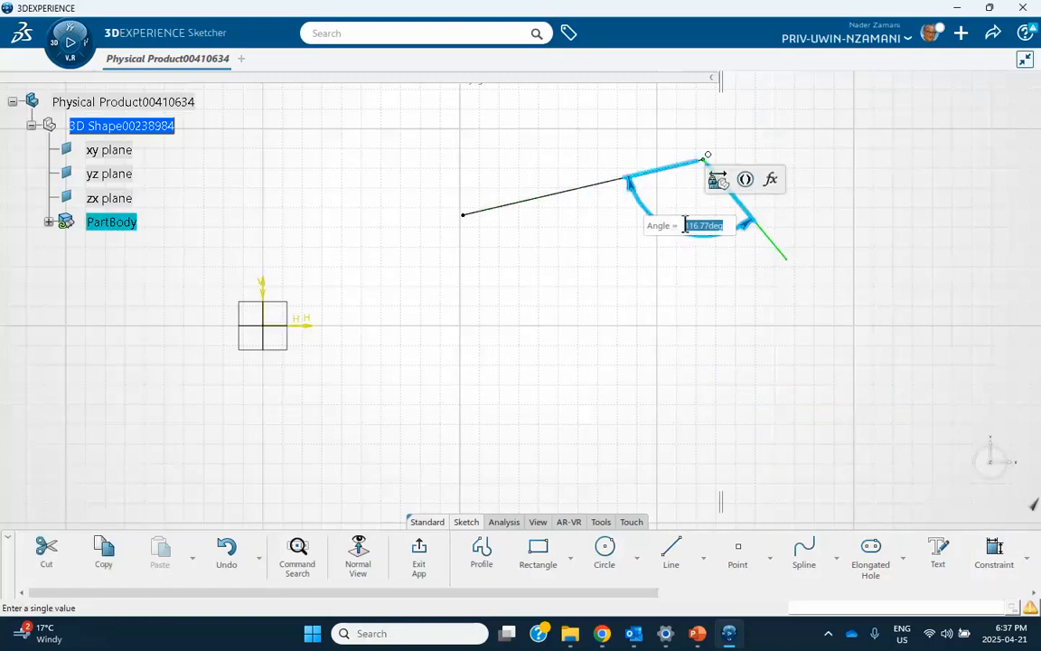
{"action": "type", "text": "90"}
{"action": "key", "text": "Return"}
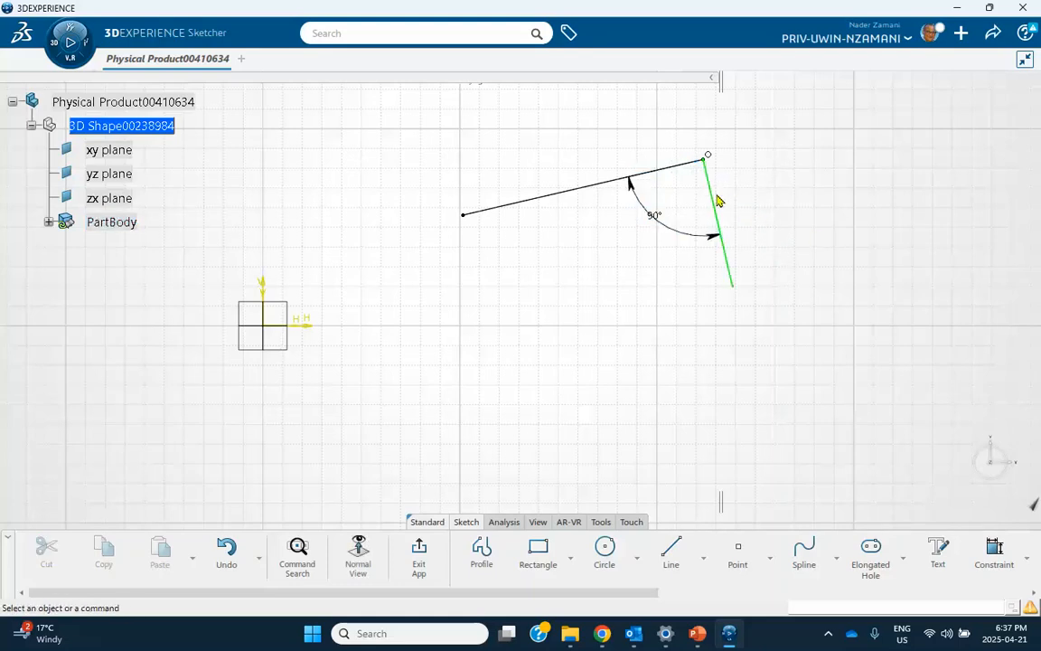
Check plate B's width on the PowerPoint slide and constrain the second line's length to 75 mm without scaling the sketch.
{"action": "left_click", "coordinate": [702, 636]}
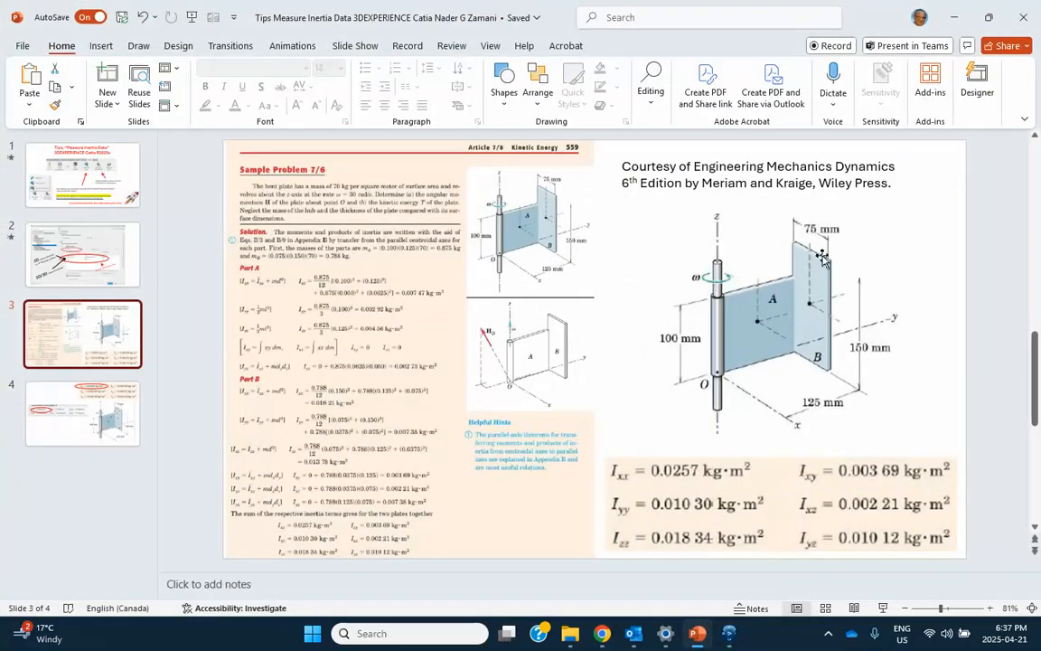
{"action": "left_click", "coordinate": [954, 18]}
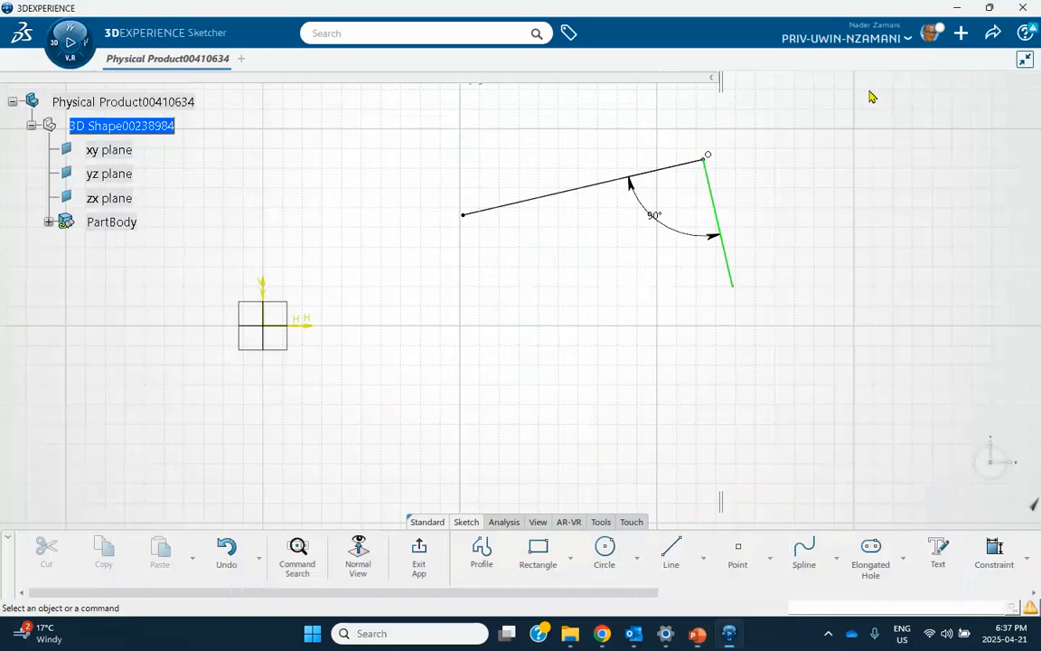
{"action": "left_click", "coordinate": [990, 551]}
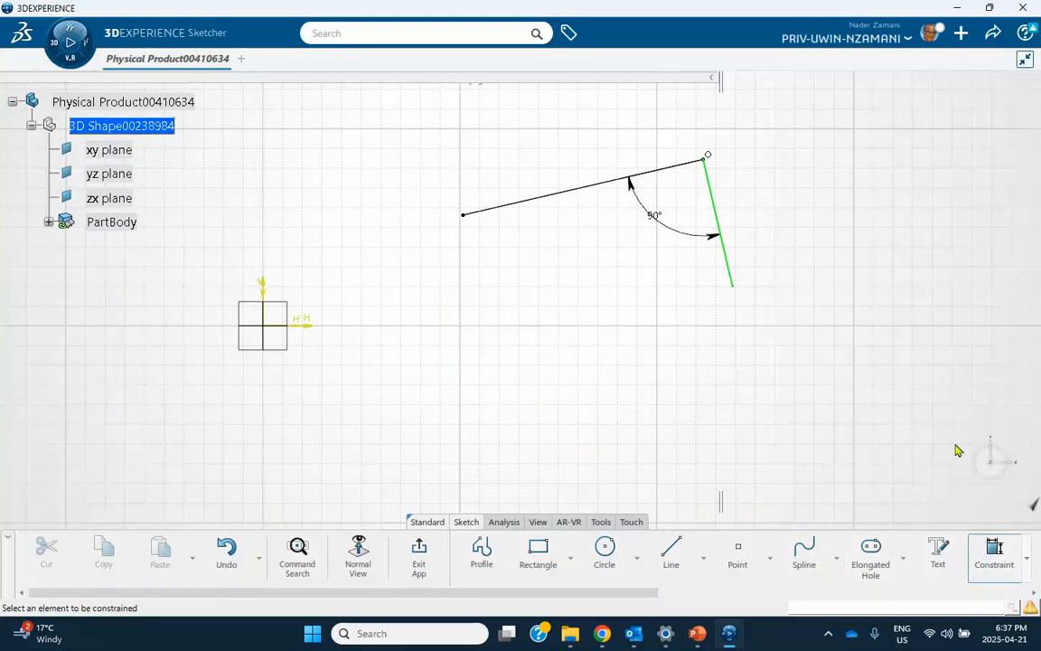
{"action": "left_click", "coordinate": [732, 221]}
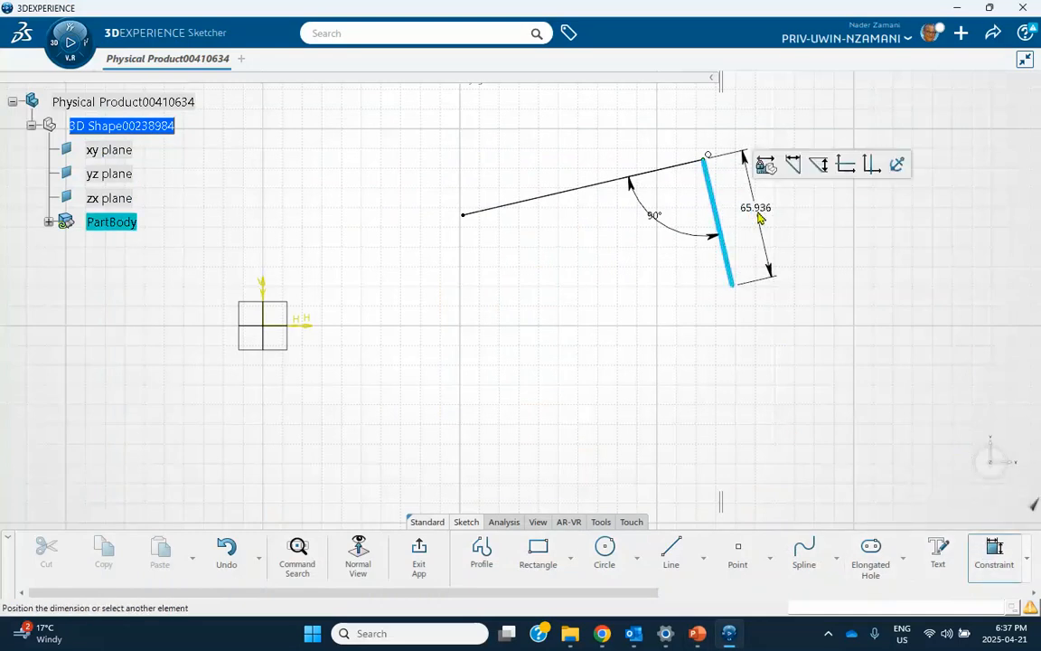
{"action": "left_click", "coordinate": [775, 214]}
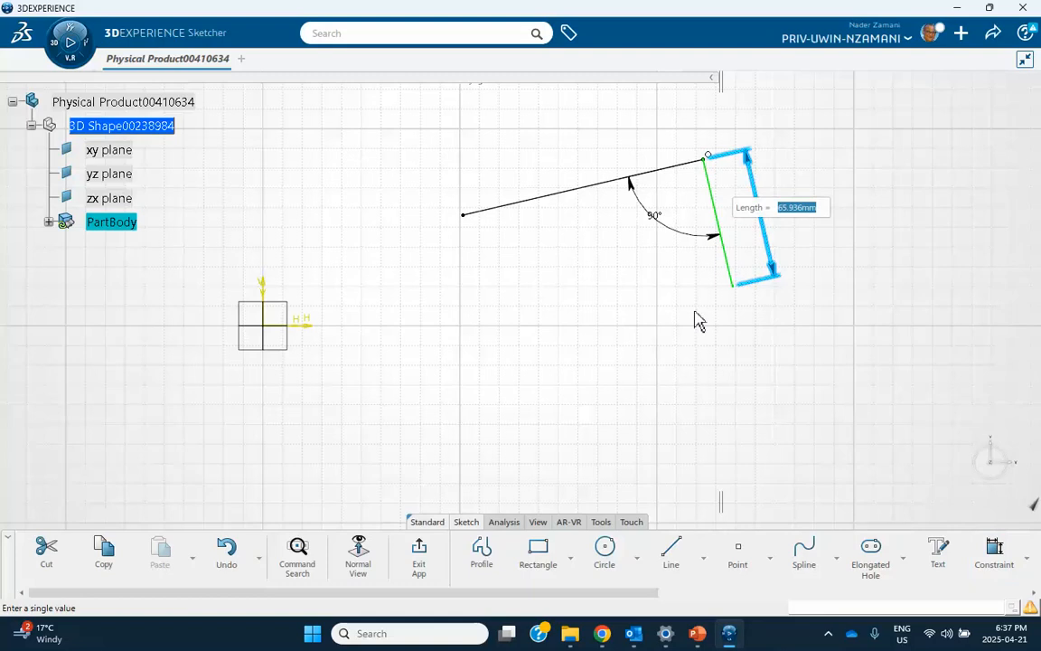
{"action": "type", "text": "75"}
{"action": "key", "text": "Return"}
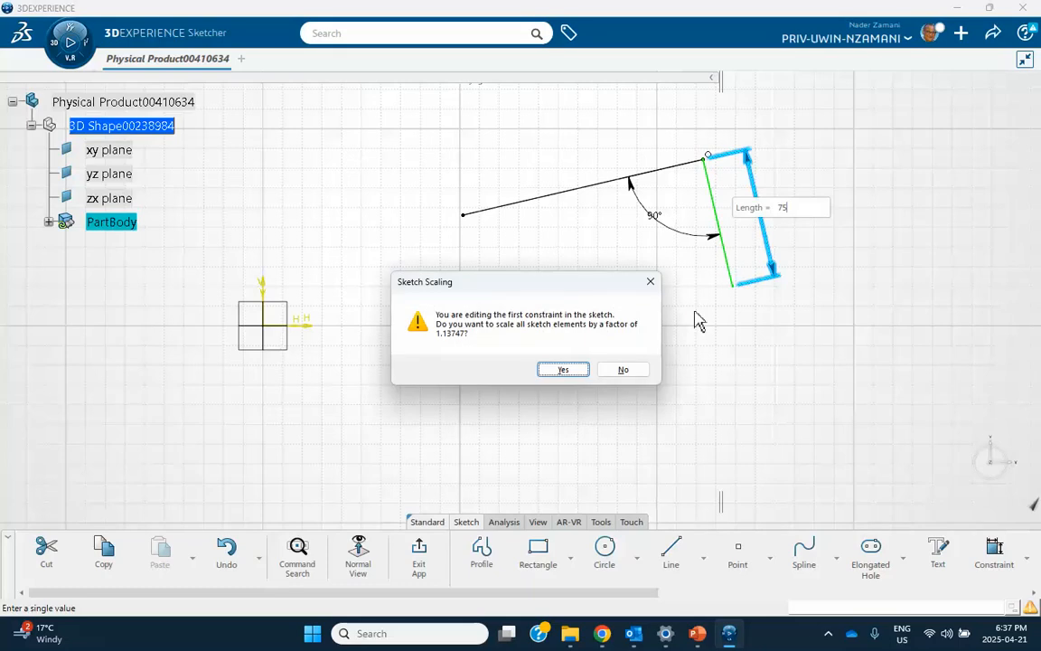
{"action": "left_click", "coordinate": [626, 370]}
{"action": "left_click", "coordinate": [593, 386]}
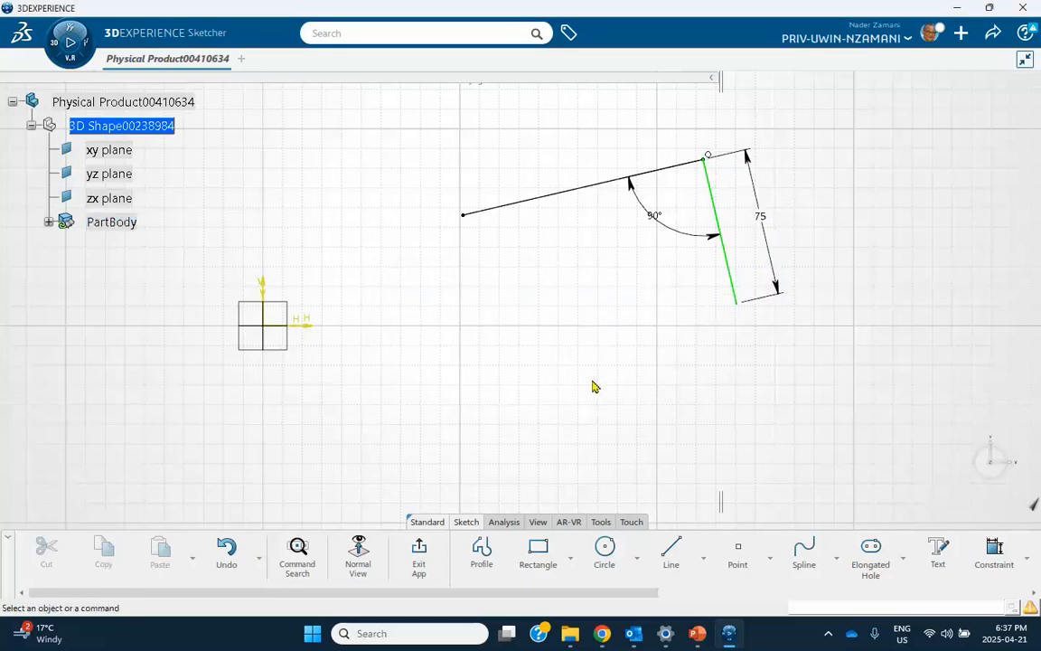
Leave the sketch and extrude the 75 mm line 150 mm into the second plate's surface.
{"action": "left_click", "coordinate": [418, 551]}
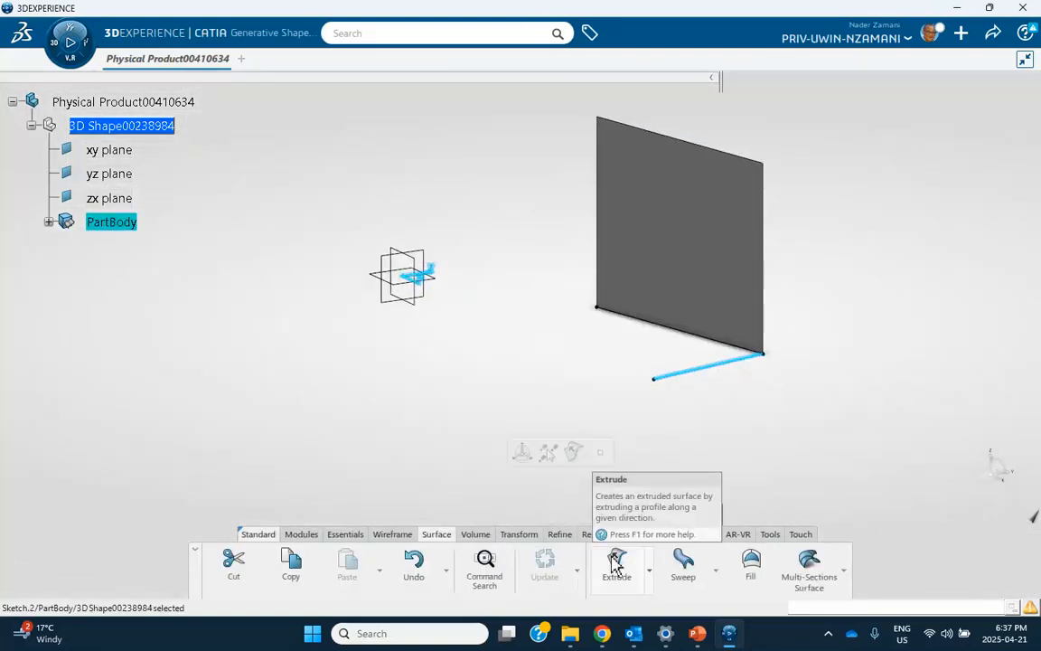
{"action": "left_click", "coordinate": [616, 563]}
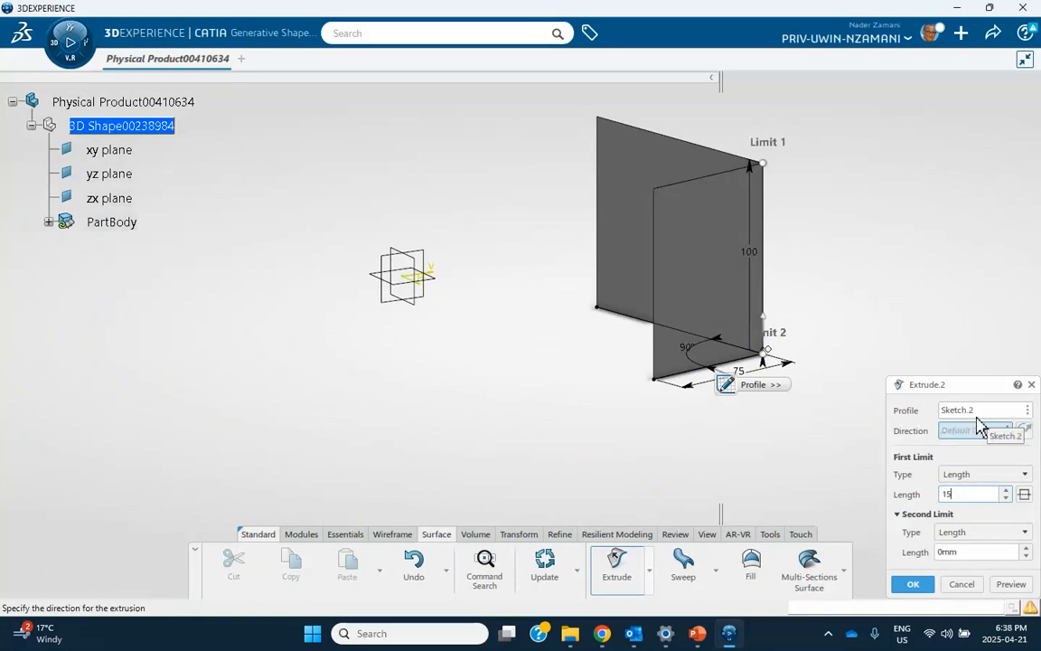
{"action": "left_click", "coordinate": [913, 584]}
{"action": "middle_click_drag", "start_coordinate": [773, 406], "coordinate": [656, 432]}
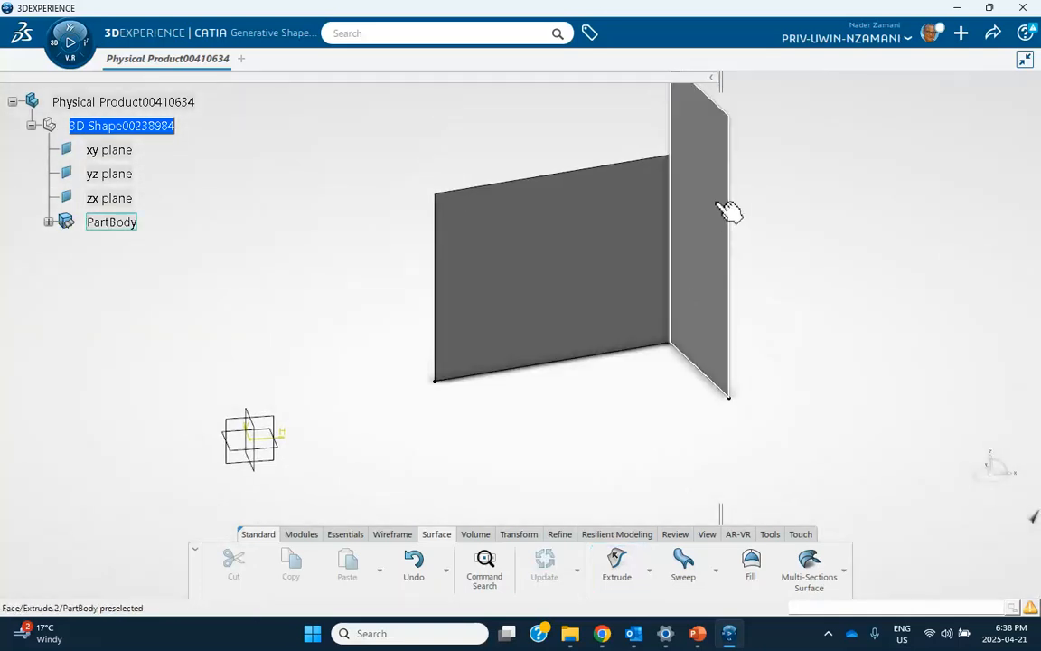
Check the axis directions and origin O of the bent plate on the PowerPoint slide, and return to the CATIA model.
{"action": "middle_click_drag", "start_coordinate": [727, 209], "coordinate": [701, 340]}
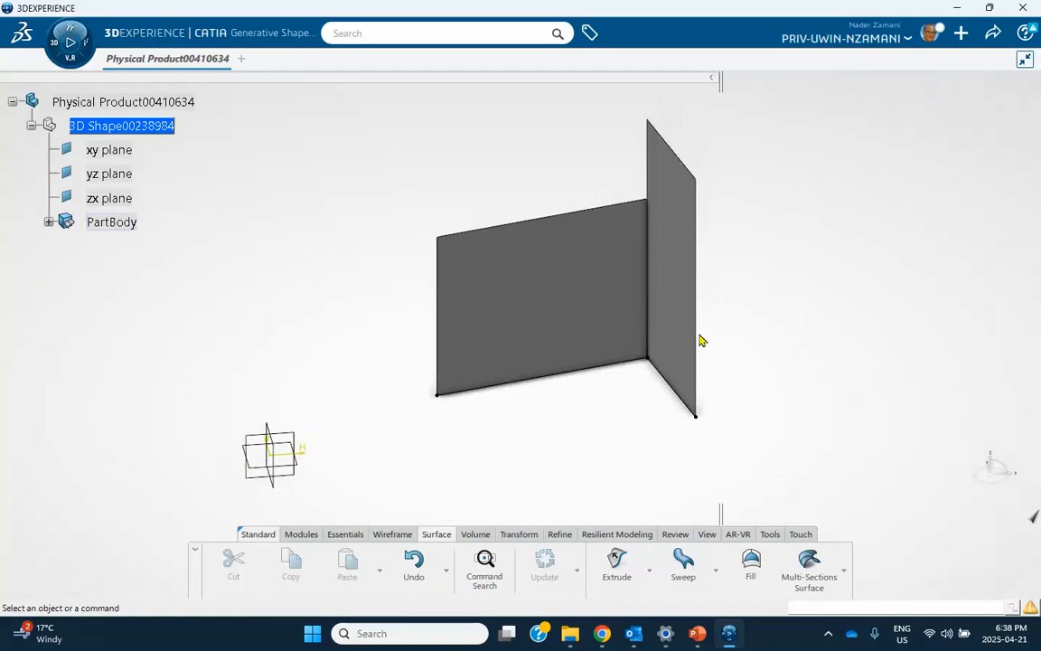
{"action": "left_click", "coordinate": [698, 632]}
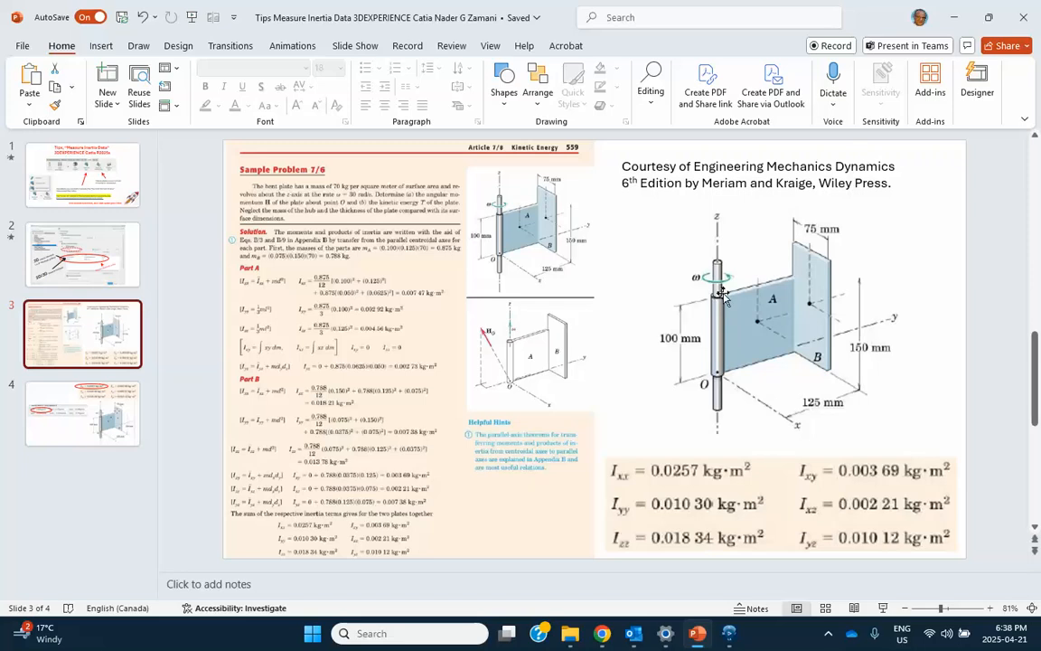
{"action": "left_click", "coordinate": [954, 17]}
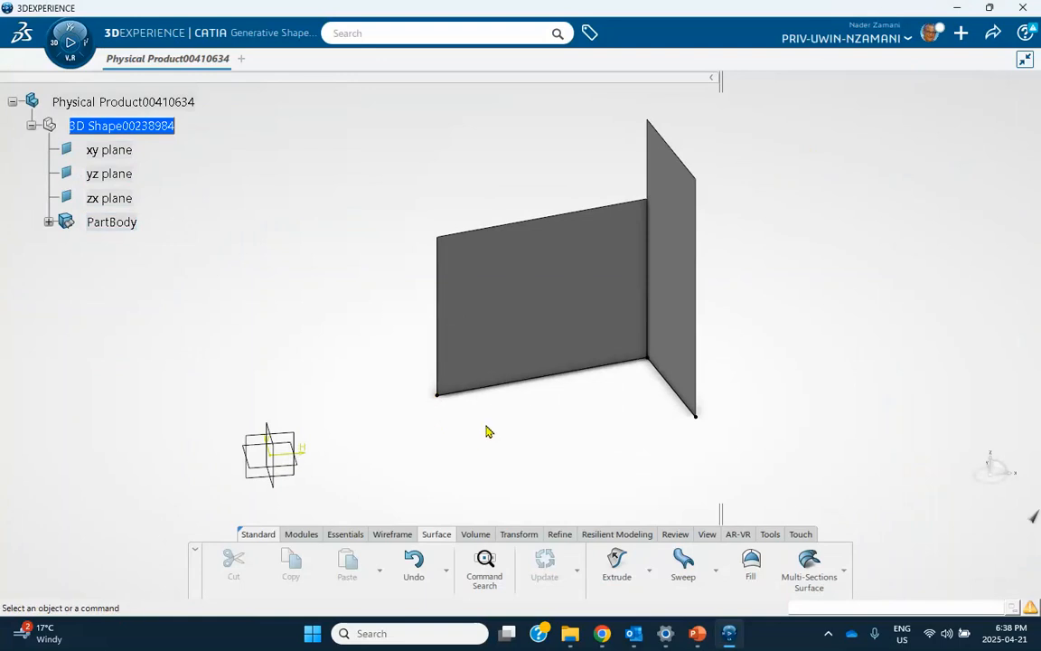
Create an axis system with its origin at the first plate's free lower corner and its Y axis along that plate's base line.
{"action": "left_click", "coordinate": [348, 533]}
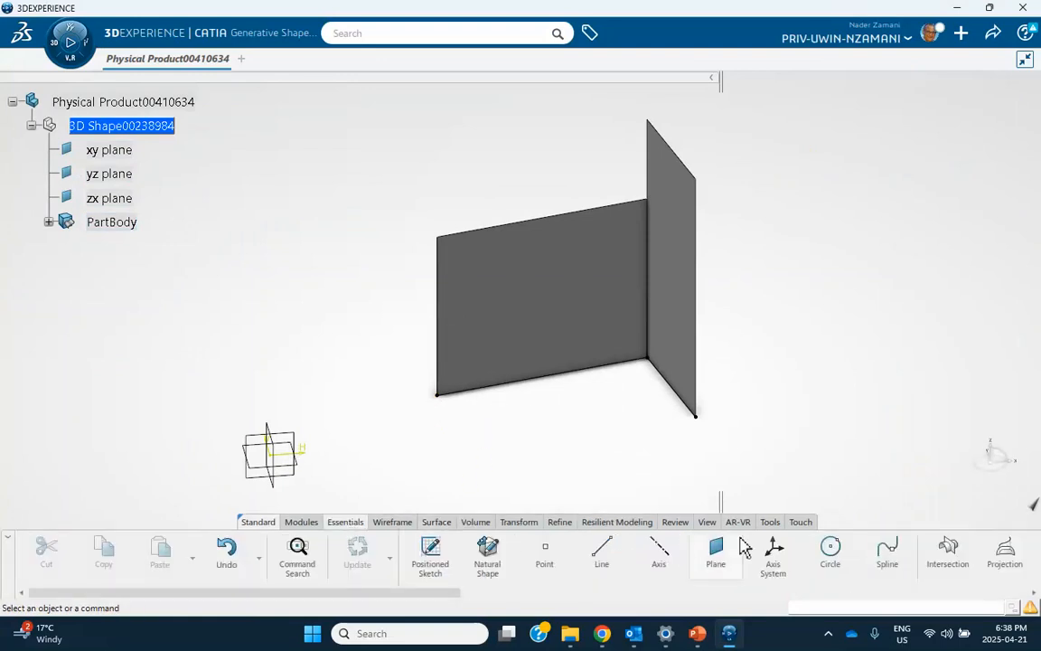
{"action": "left_click", "coordinate": [774, 555]}
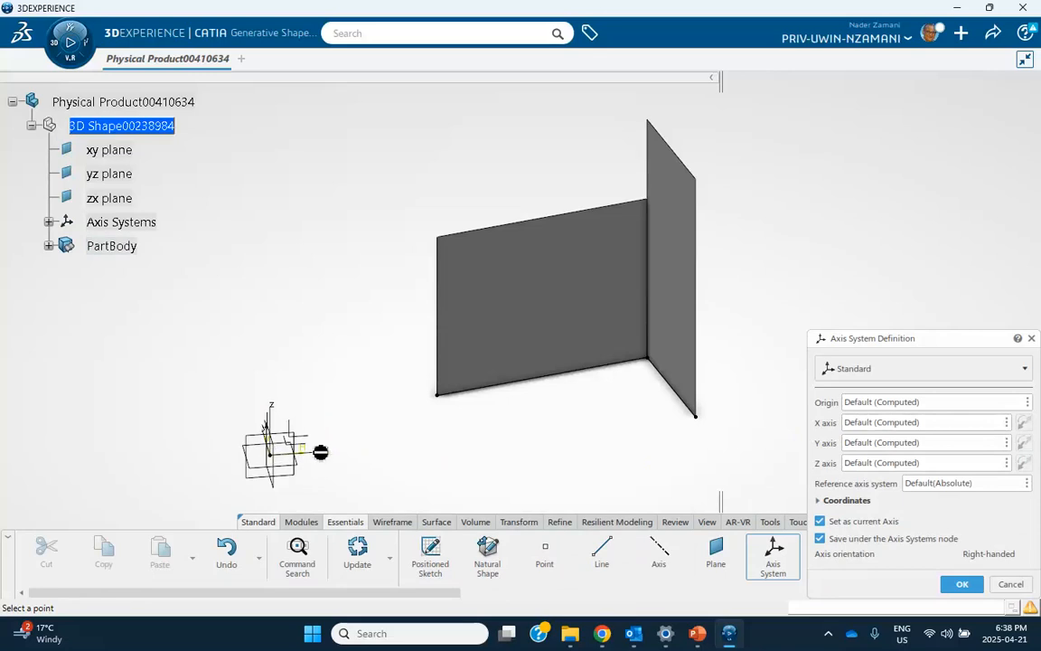
{"action": "left_click", "coordinate": [863, 404]}
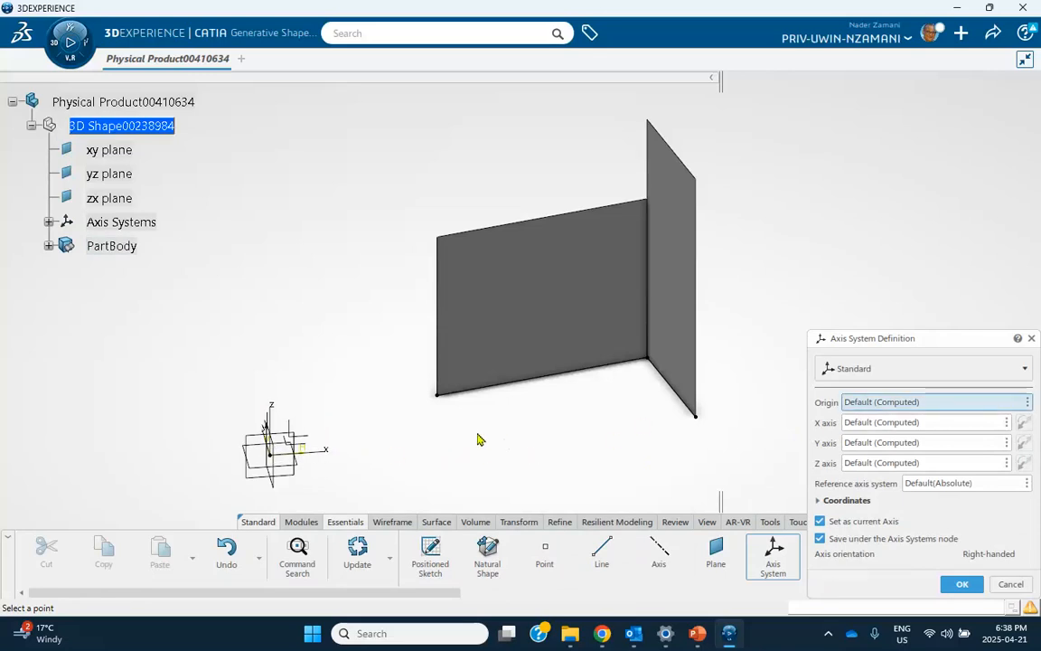
{"action": "left_click", "coordinate": [442, 399]}
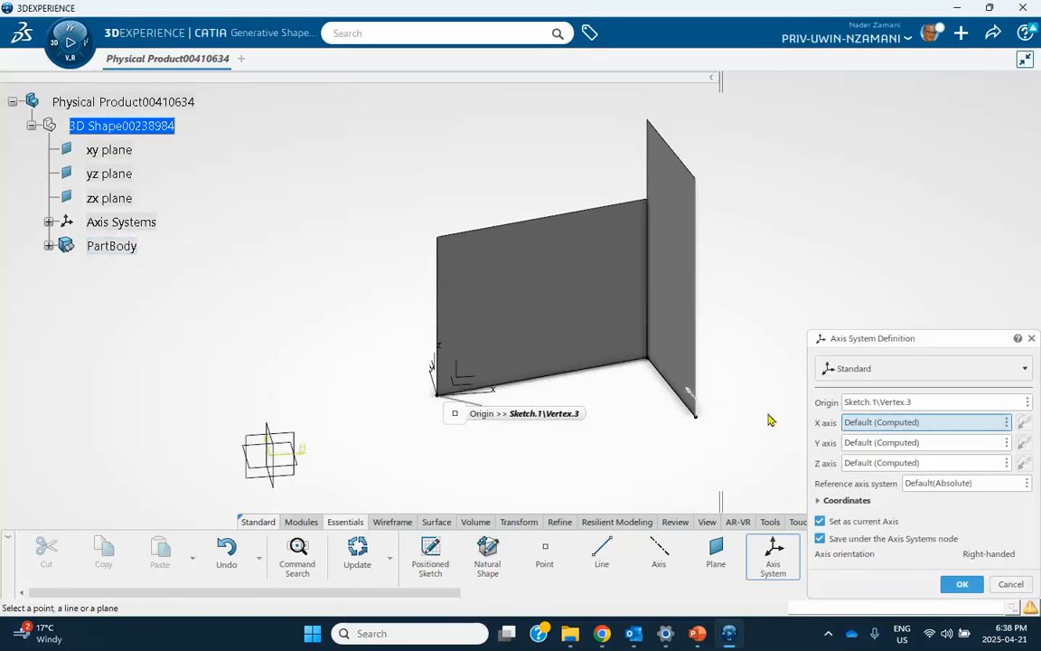
{"action": "left_click", "coordinate": [873, 443]}
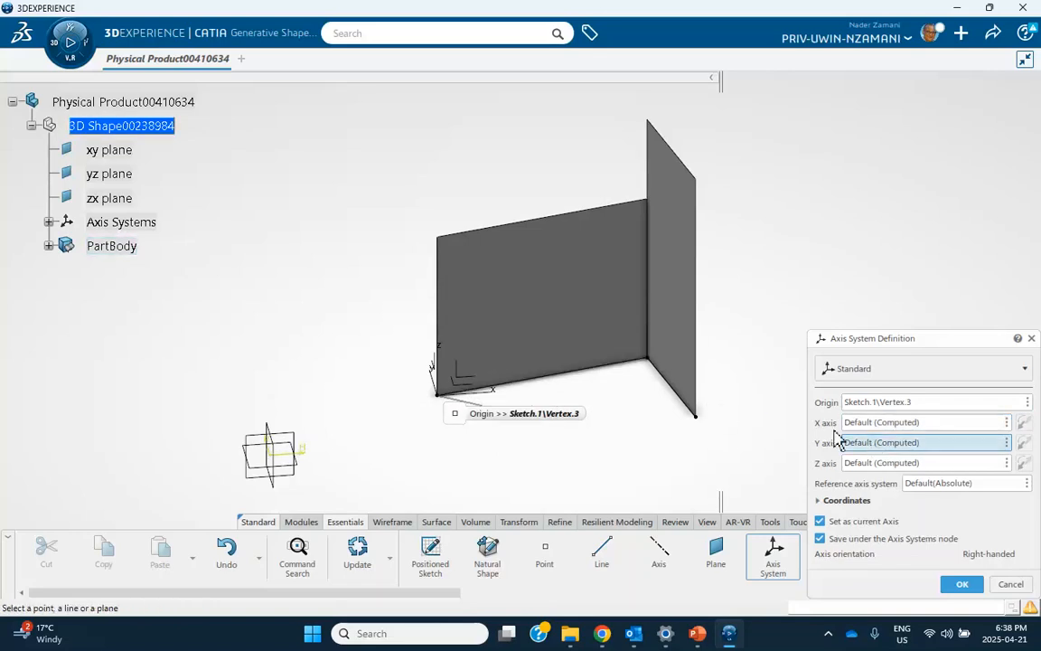
{"action": "left_click", "coordinate": [539, 381]}
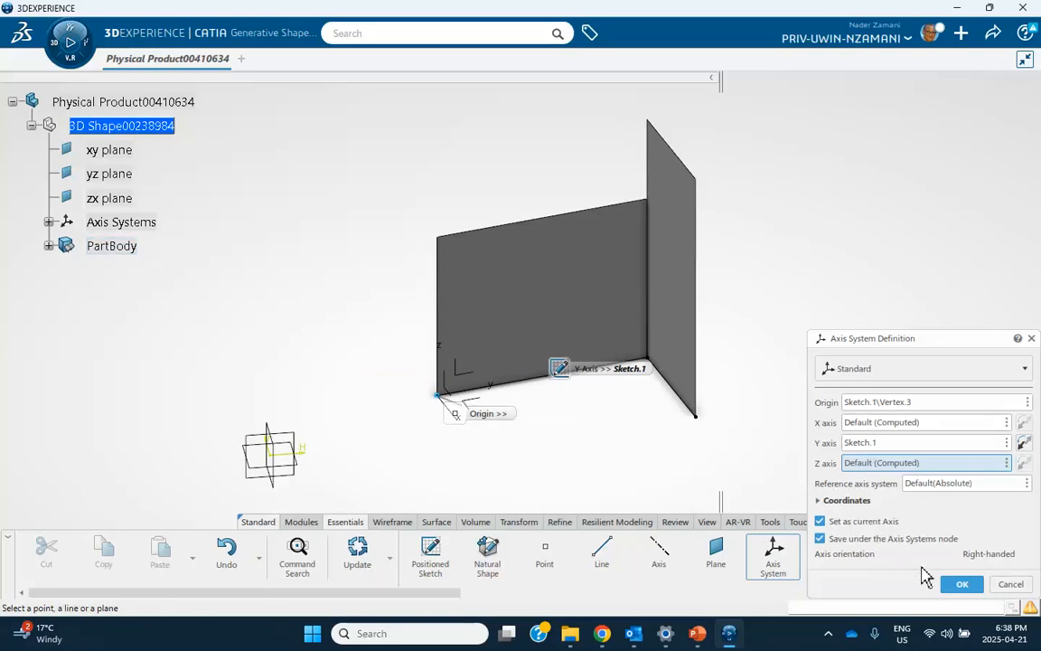
{"action": "left_click", "coordinate": [960, 584]}
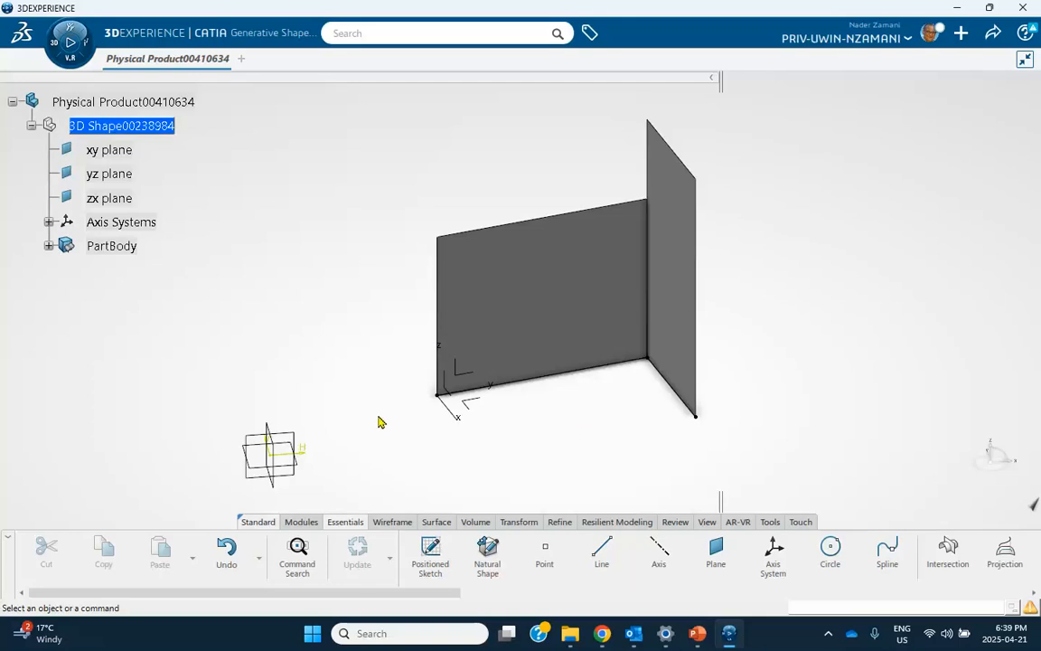
Start Measure Inertia Data in Surface mode and measure the whole PartBody.
{"action": "left_click", "coordinate": [771, 524]}
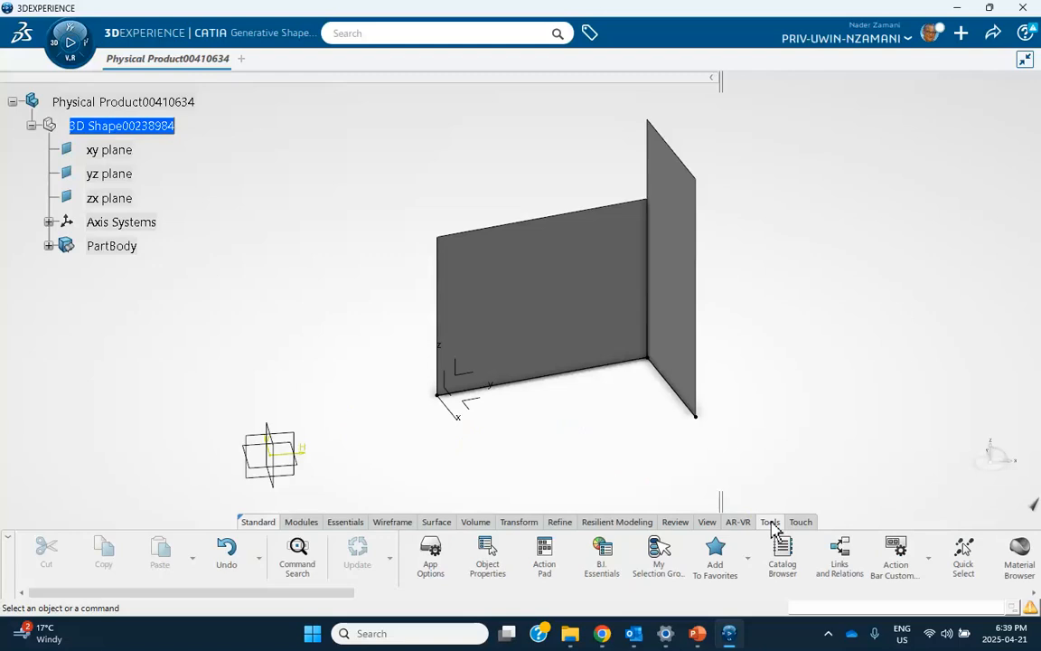
{"action": "mouse_move", "coordinate": [697, 633]}
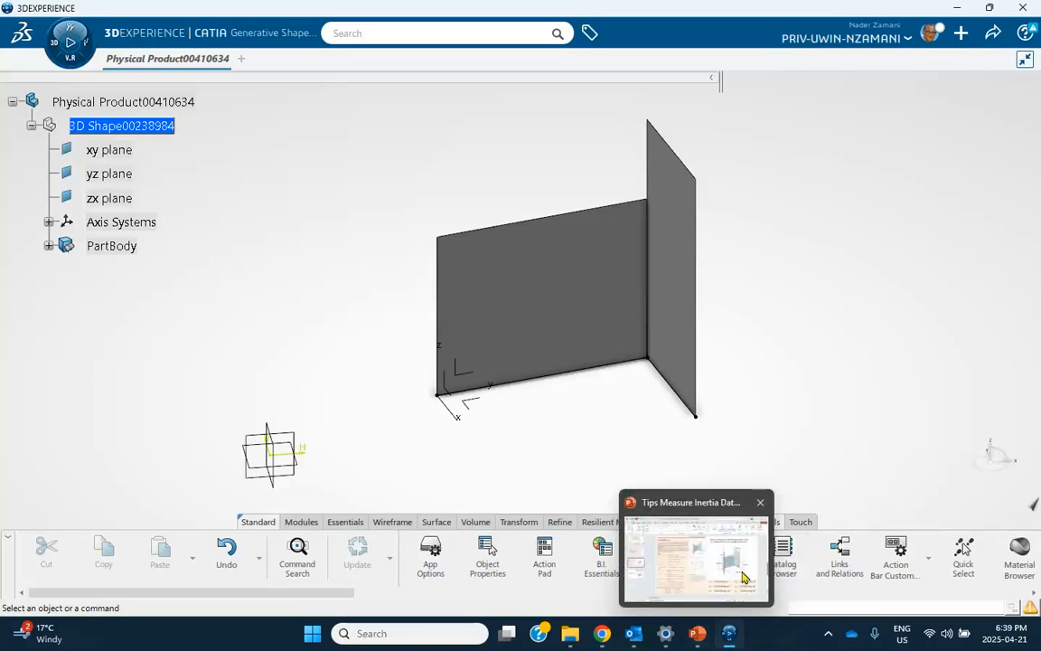
{"action": "scroll", "coordinate": [881, 554], "scroll_direction": "down", "scroll_amount": 5}
{"action": "scroll", "coordinate": [873, 562], "scroll_direction": "down", "scroll_amount": 5}
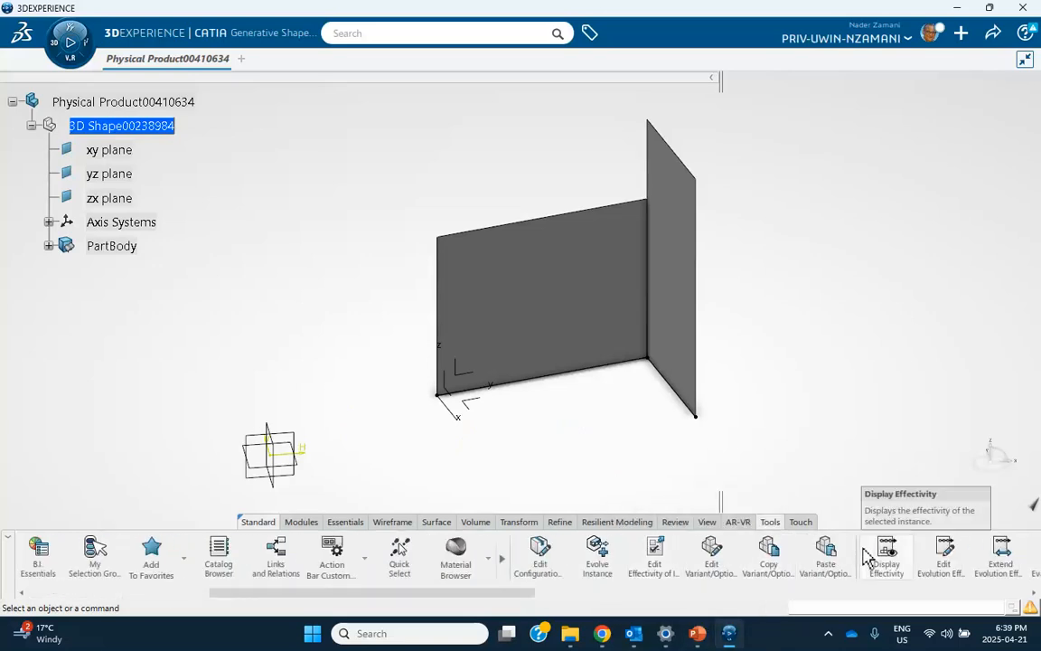
{"action": "scroll", "coordinate": [850, 561], "scroll_direction": "down", "scroll_amount": 10}
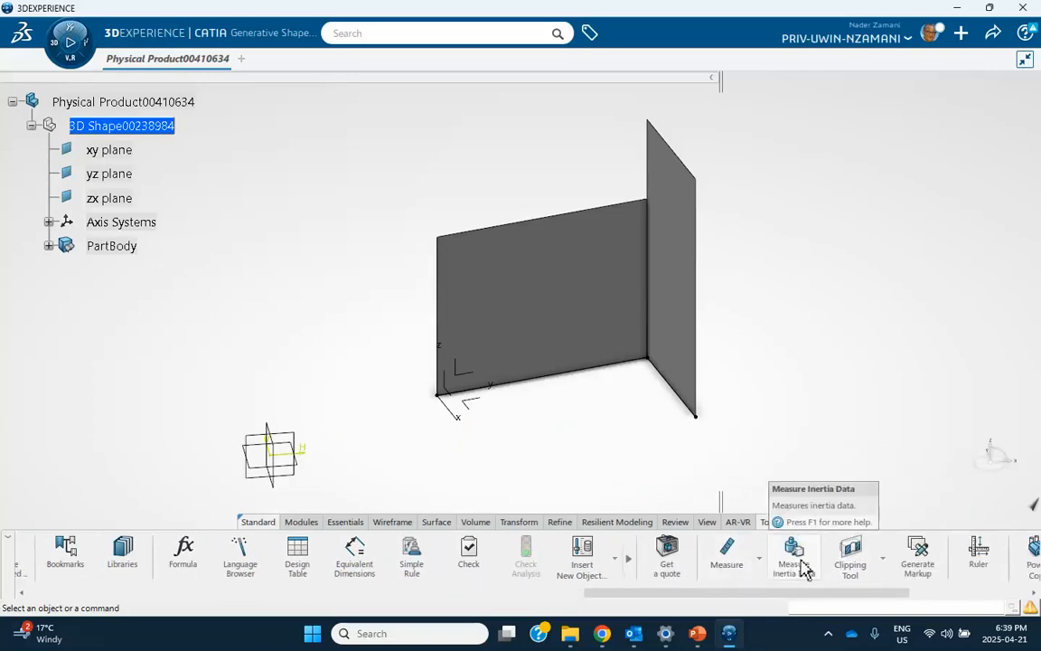
{"action": "left_click", "coordinate": [794, 562]}
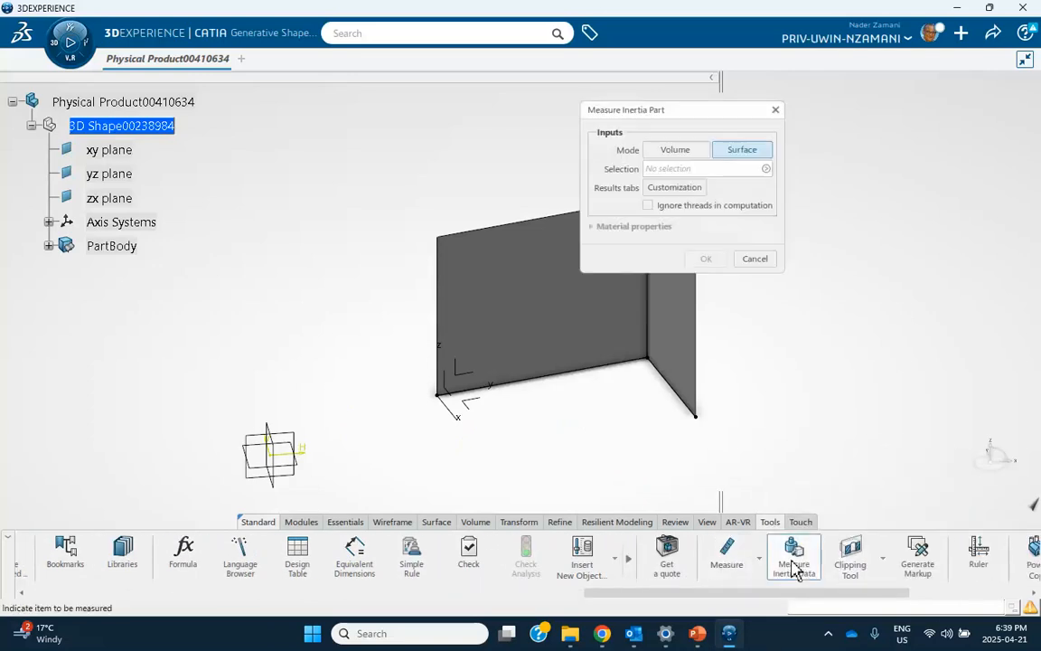
{"action": "left_click_drag", "start_coordinate": [723, 117], "coordinate": [924, 122]}
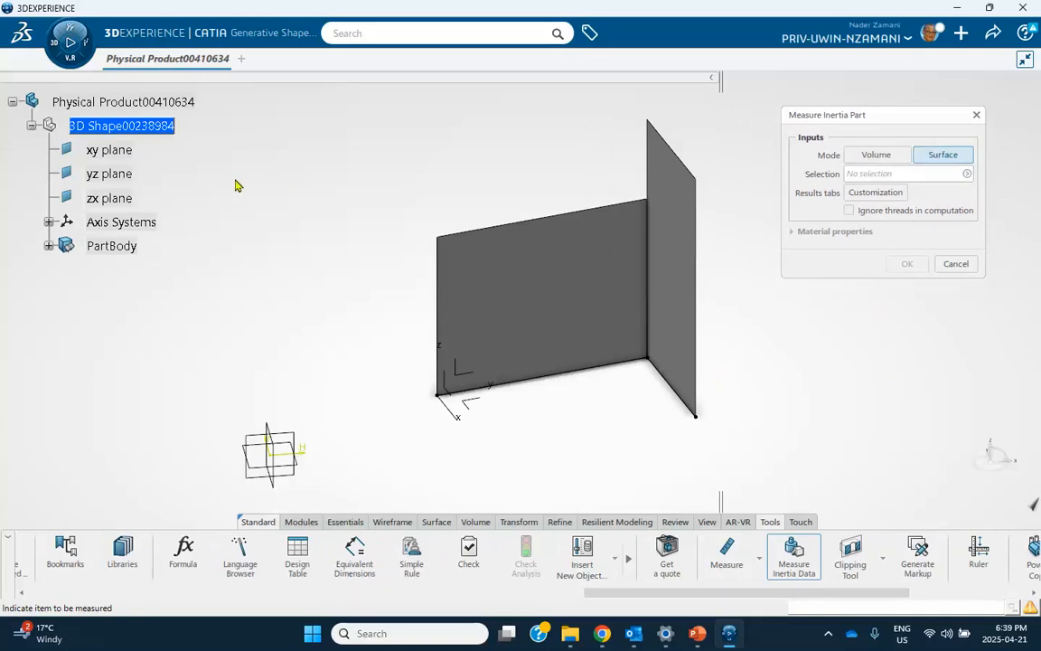
{"action": "left_click", "coordinate": [122, 246]}
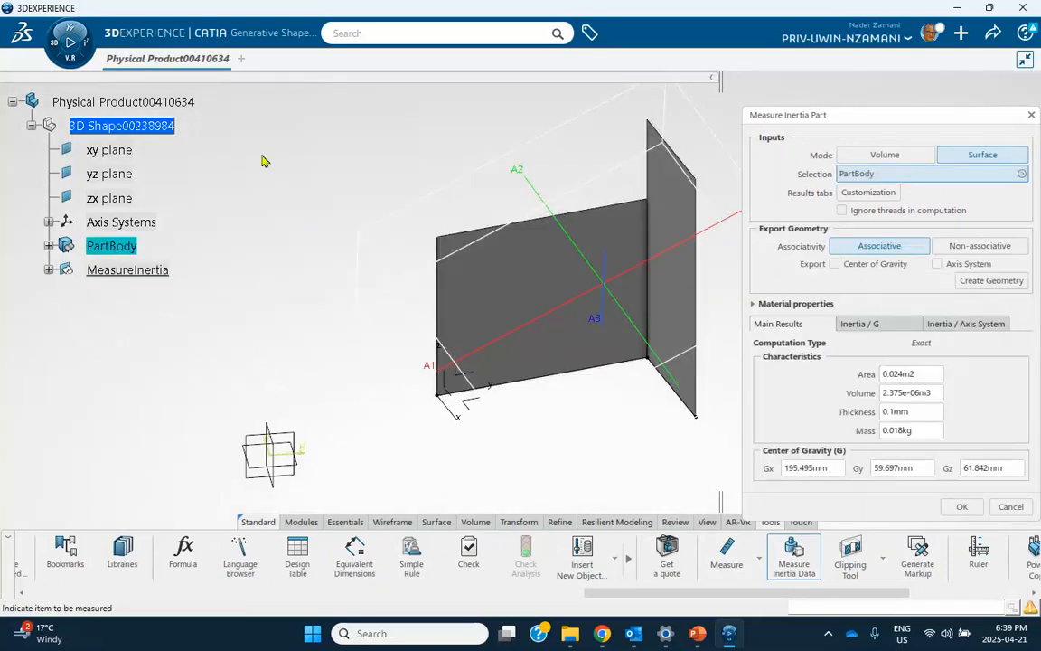
{"action": "middle_click_drag", "start_coordinate": [550, 283], "coordinate": [414, 305]}
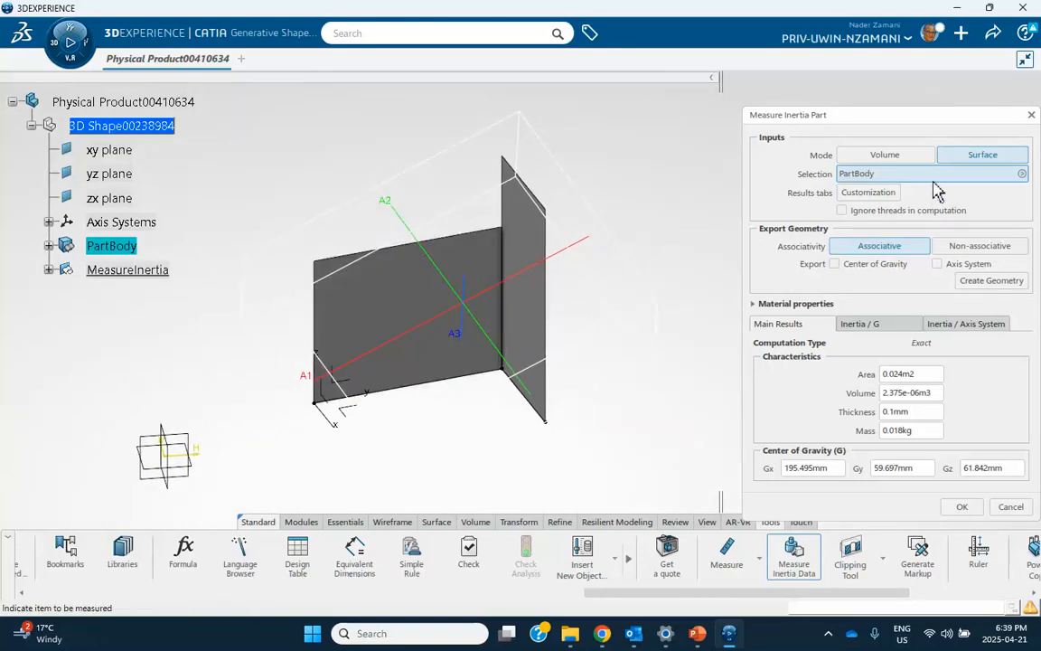
Set user-defined surface properties of 70 kg_m3 density and 1000 mm thickness, recompute the inertia, and collapse the material properties.
{"action": "left_click", "coordinate": [753, 305]}
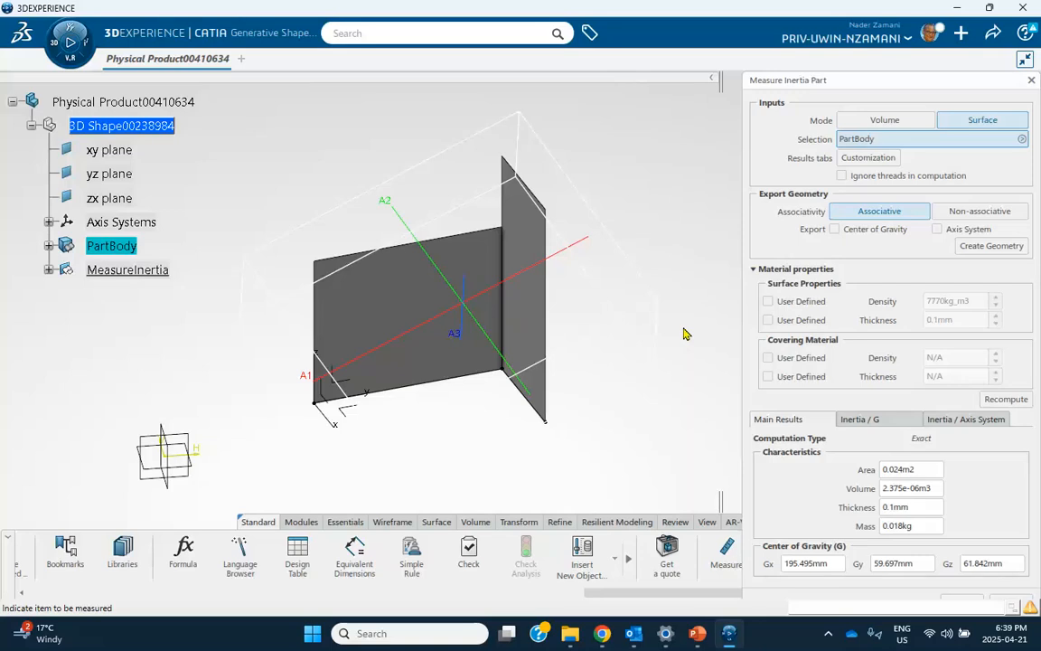
{"action": "left_click", "coordinate": [768, 304]}
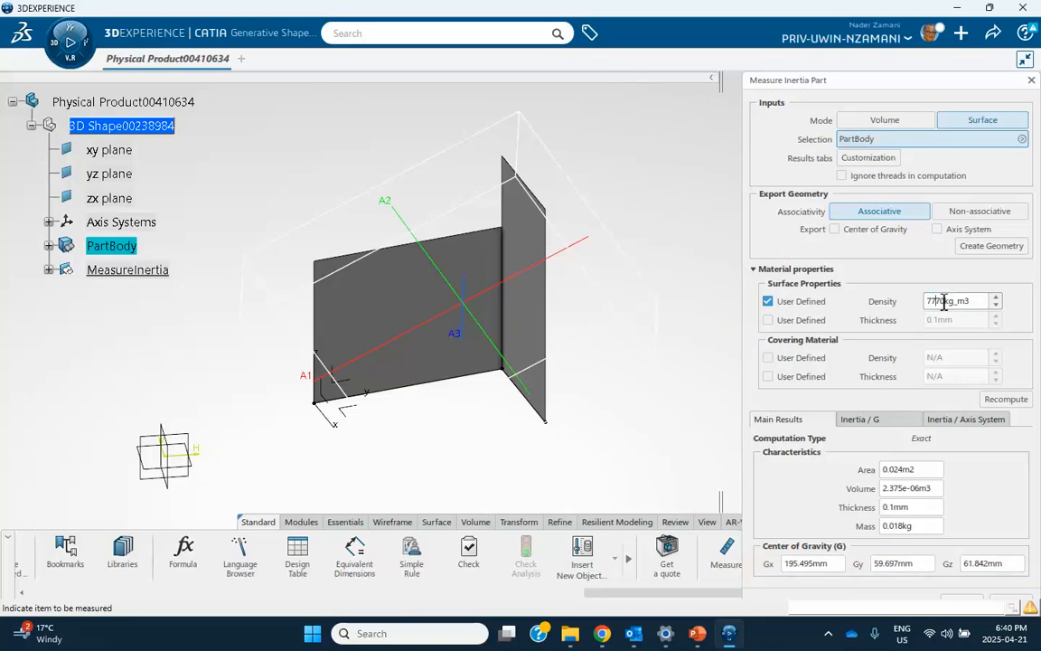
{"action": "key", "text": "BackSpace"}
{"action": "left_click", "coordinate": [768, 321]}
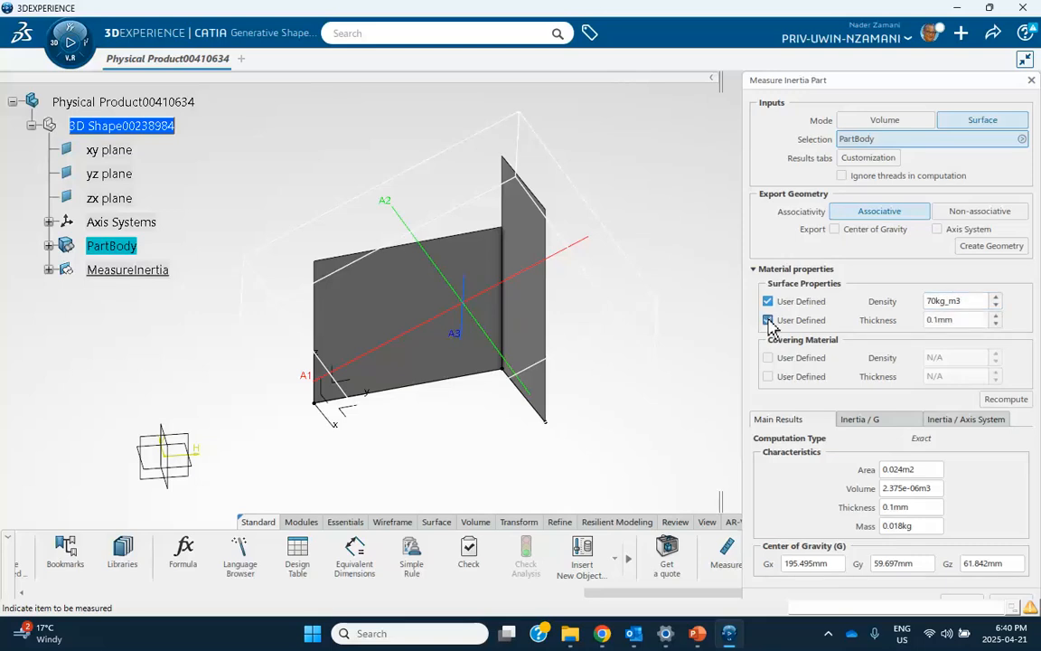
{"action": "left_click_drag", "start_coordinate": [964, 320], "coordinate": [907, 320]}
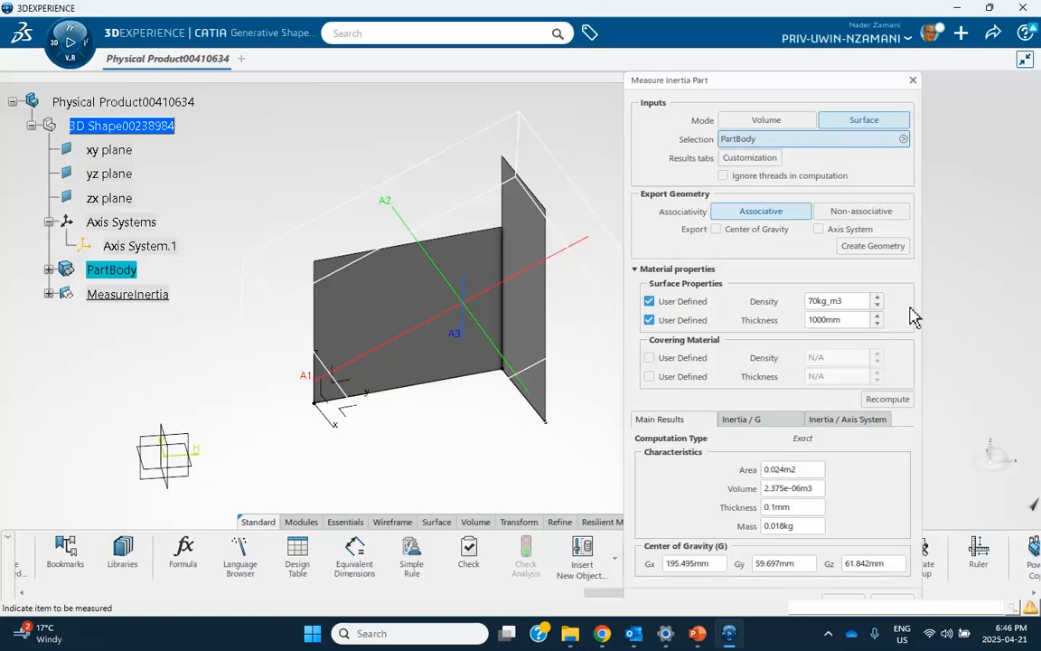
{"action": "left_click", "coordinate": [883, 400]}
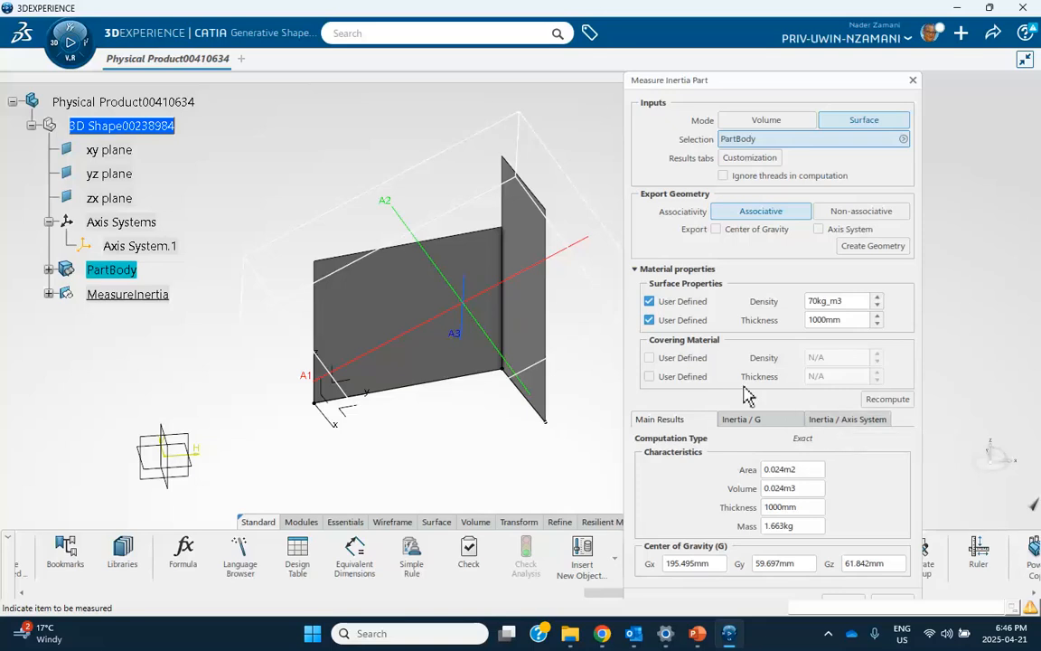
{"action": "left_click", "coordinate": [635, 271]}
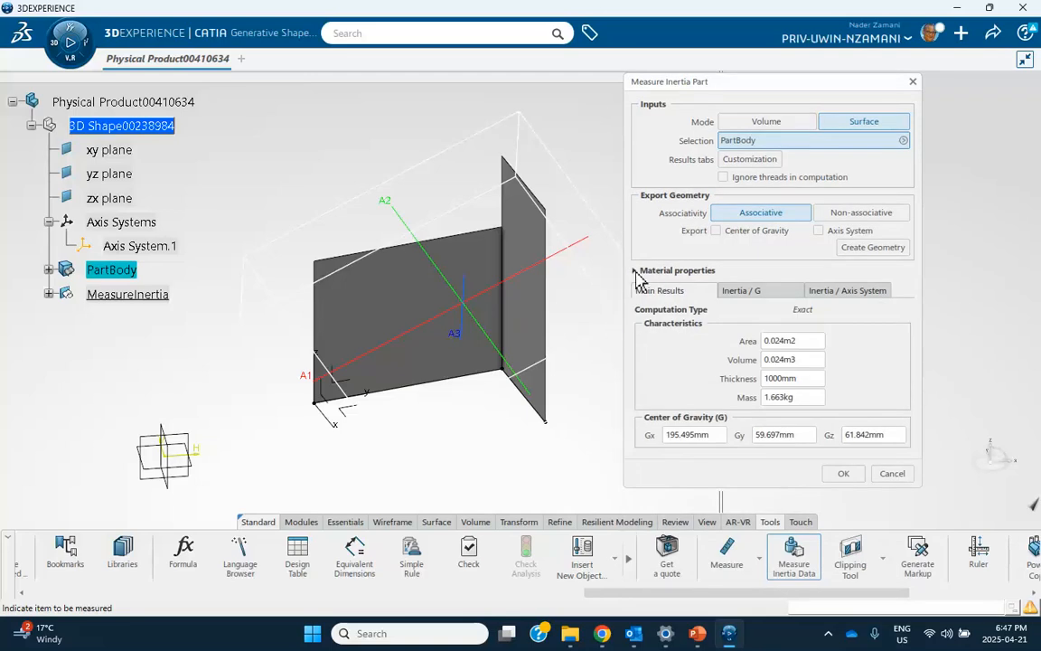
{"action": "left_click", "coordinate": [636, 272]}
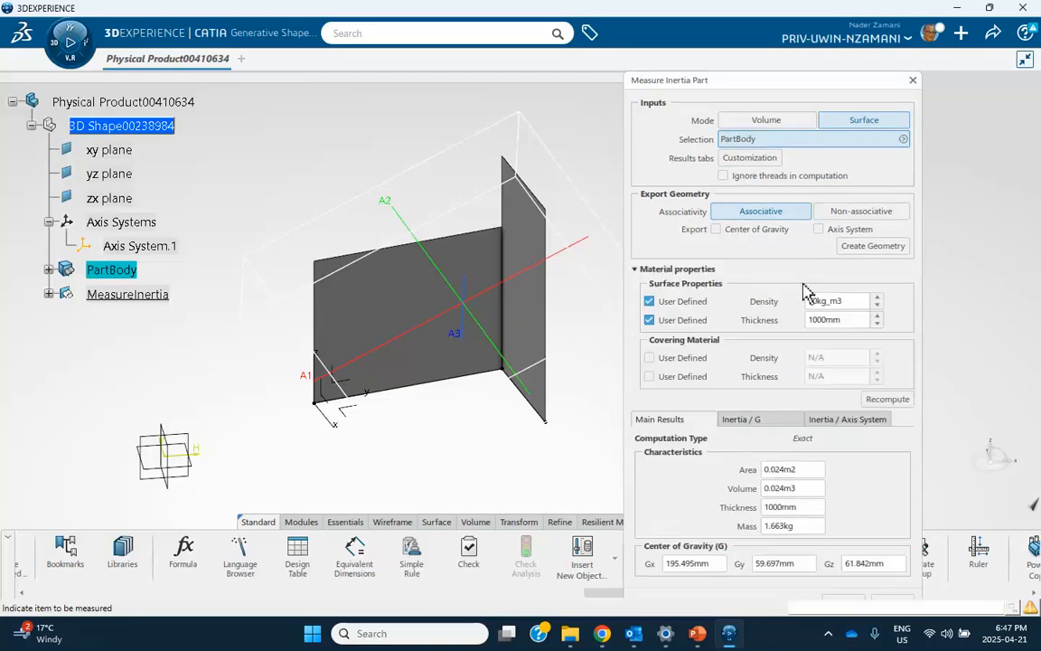
{"action": "left_click", "coordinate": [636, 271]}
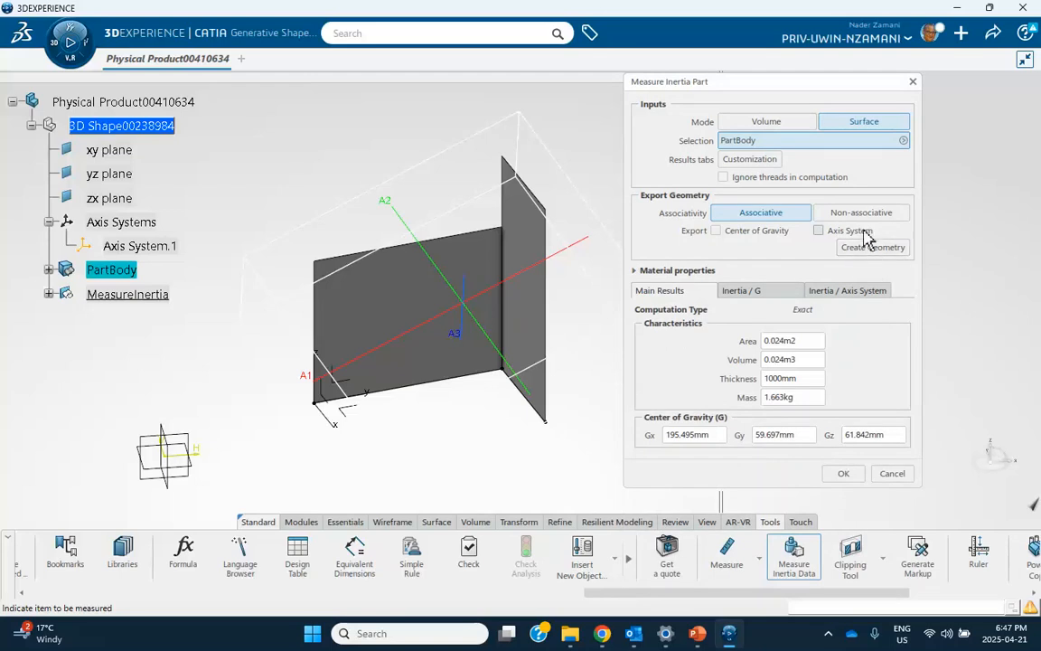
Turn the Inertia / Axis system results off and back on in the results customization.
{"action": "left_click", "coordinate": [741, 160]}
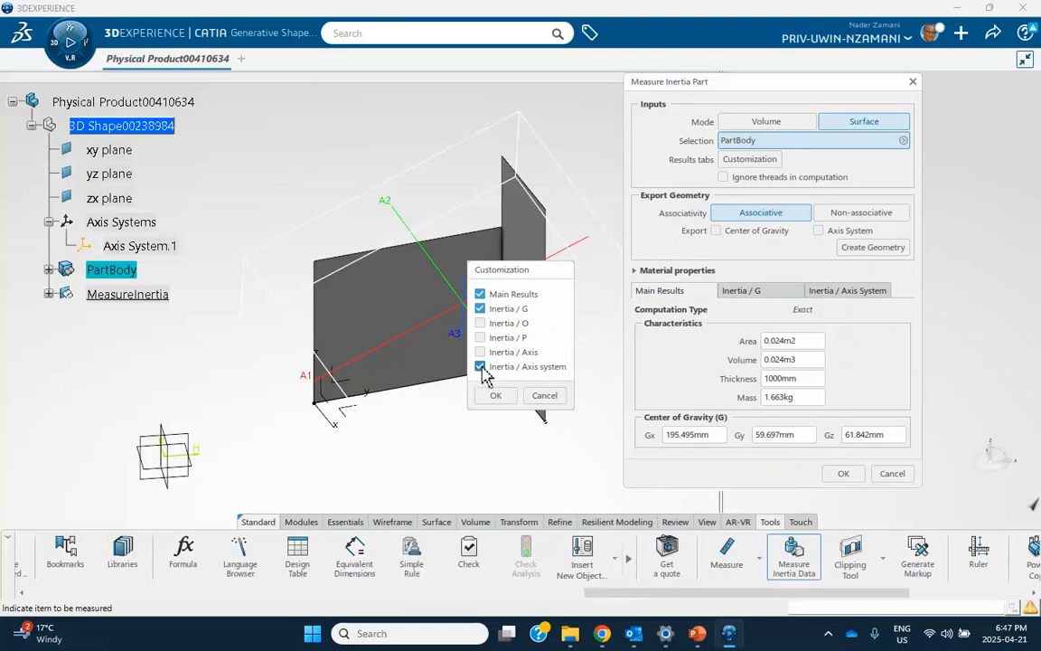
{"action": "left_click", "coordinate": [480, 367]}
{"action": "left_click", "coordinate": [493, 395]}
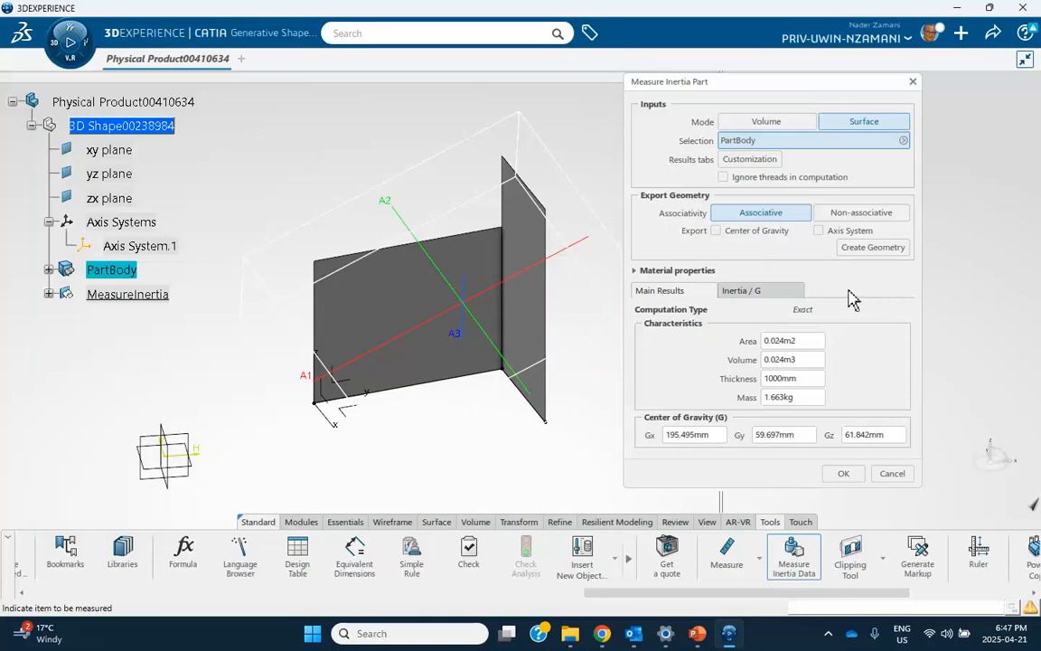
{"action": "left_click", "coordinate": [743, 162]}
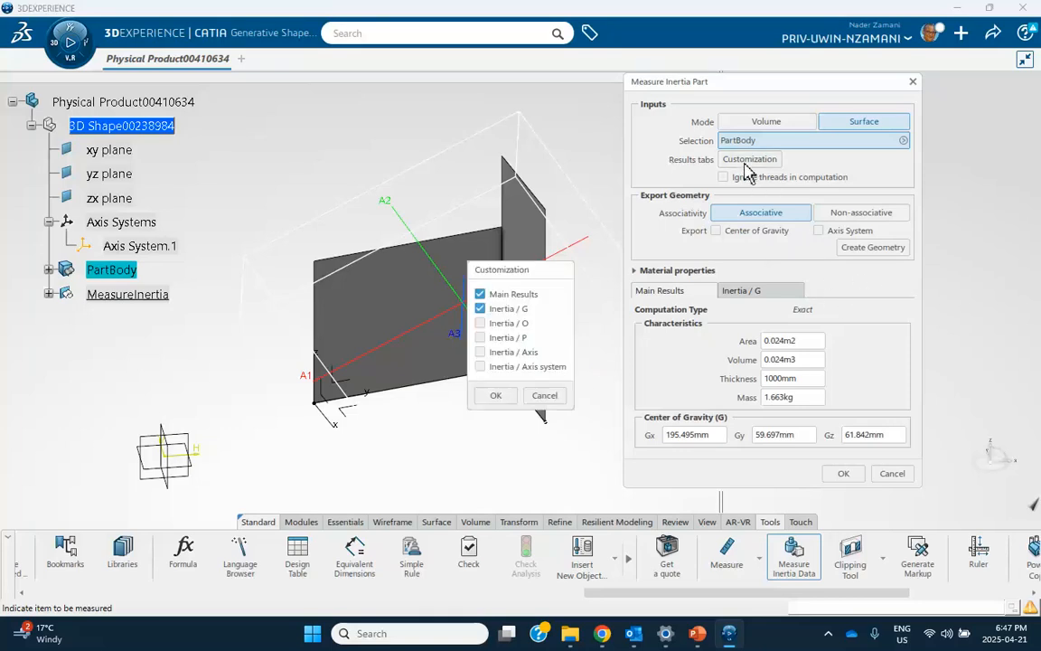
{"action": "left_click", "coordinate": [480, 366]}
{"action": "left_click", "coordinate": [495, 395]}
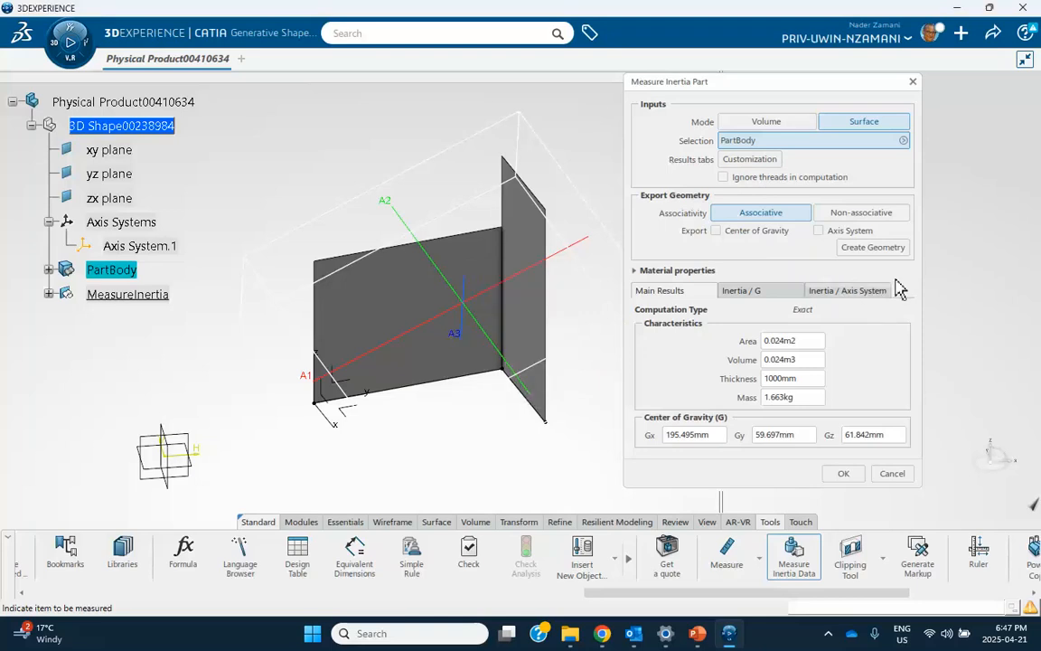
Display the inertia matrix relative to the axis system created at the plate's corner.
{"action": "left_click", "coordinate": [851, 290]}
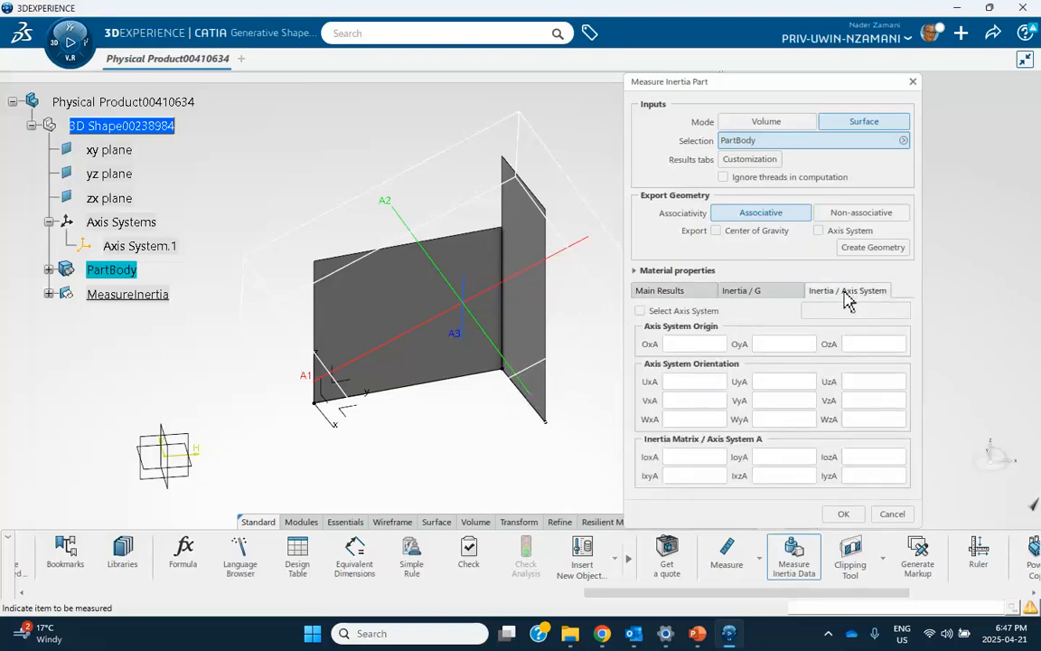
{"action": "left_click", "coordinate": [640, 311]}
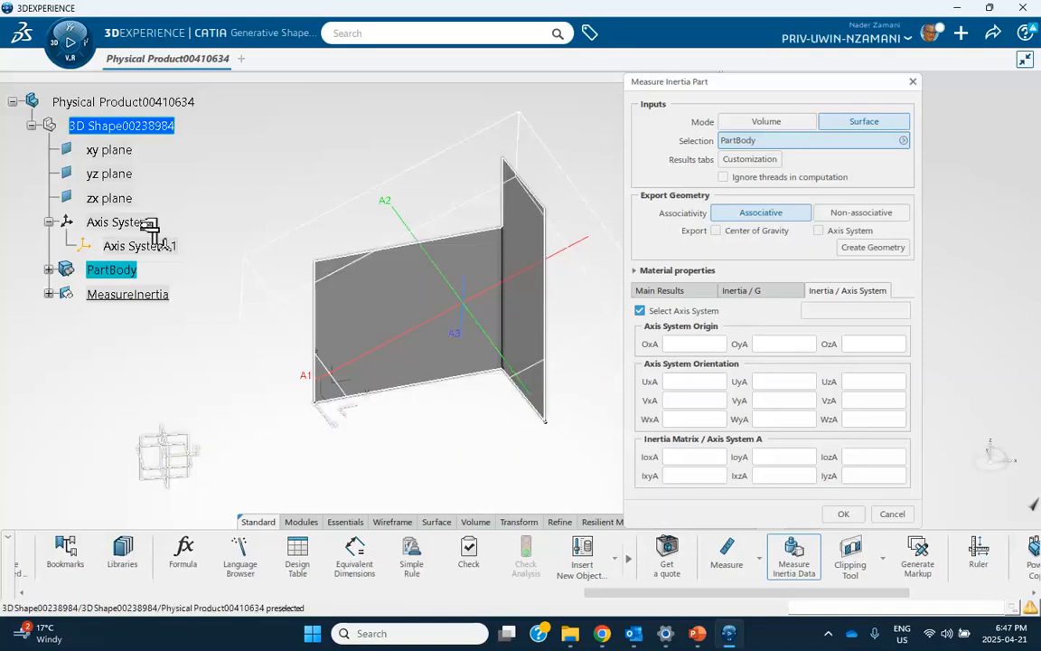
{"action": "left_click", "coordinate": [144, 246]}
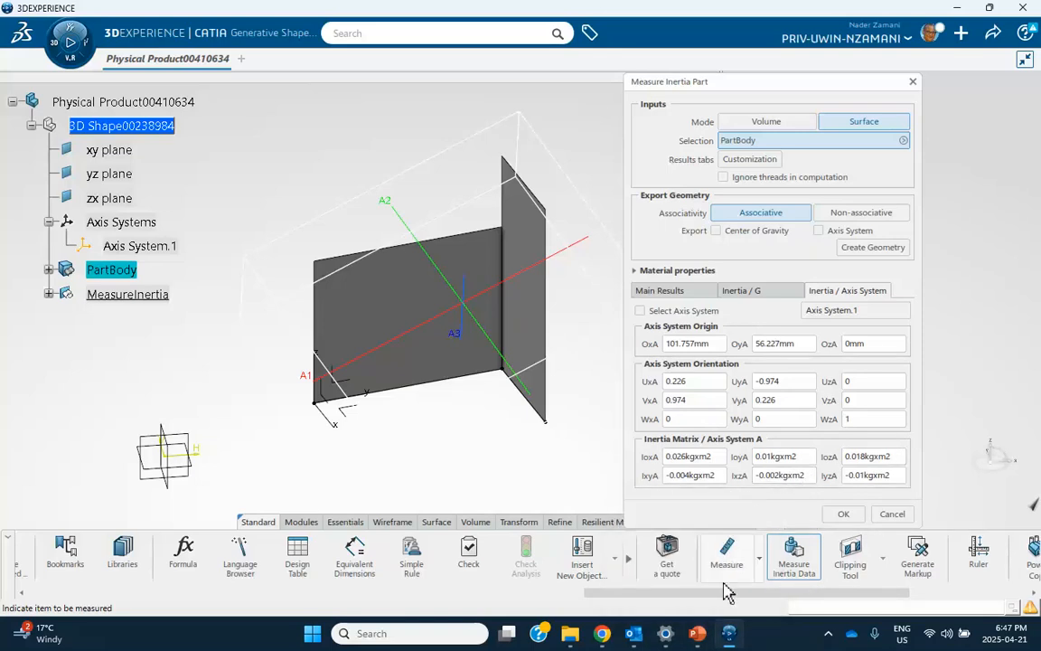
Switch to slide 4 of the PowerPoint presentation and move the red ellipse in the CATIA inertia matrix onto the IoyA value.
{"action": "left_click", "coordinate": [697, 634]}
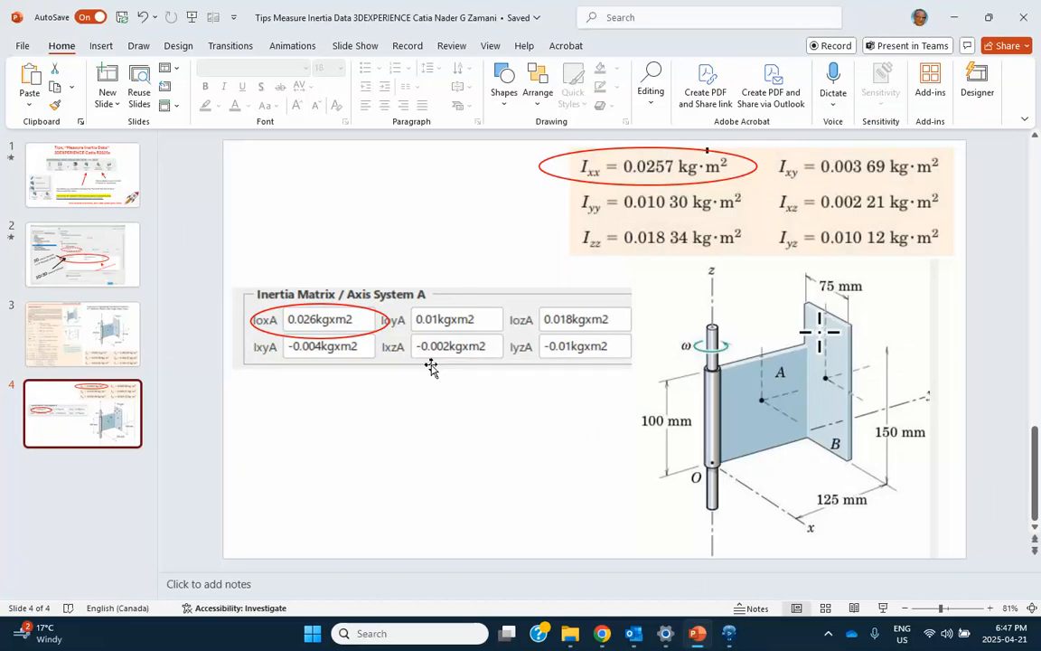
{"action": "left_click", "coordinate": [371, 313]}
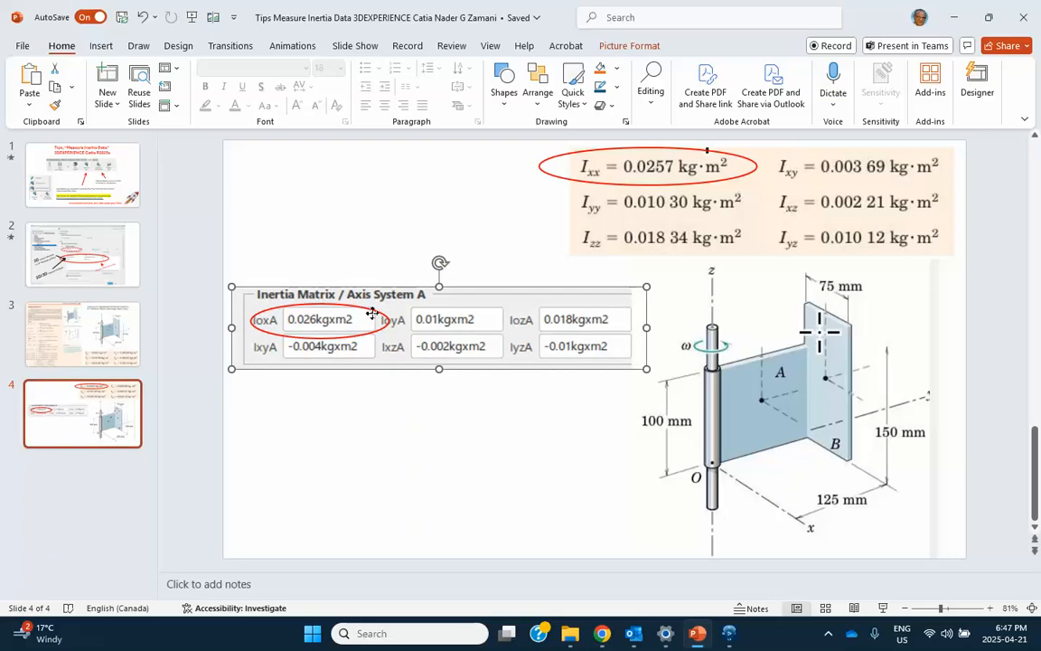
{"action": "left_click_drag", "start_coordinate": [372, 313], "coordinate": [511, 309]}
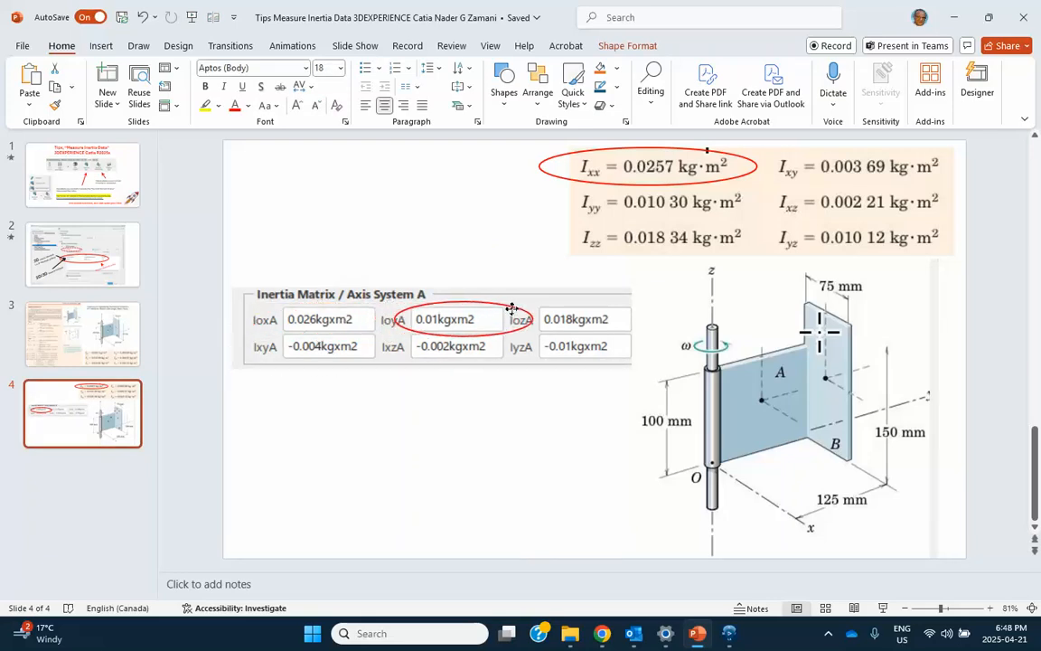
Move the red ellipse in the textbook results onto the Iyy value.
{"action": "left_click", "coordinate": [737, 157]}
{"action": "mouse_move", "coordinate": [737, 157]}
{"action": "left_mouse_down"}
{"action": "mouse_move", "coordinate": [736, 169]}
{"action": "mouse_move", "coordinate": [740, 151]}
{"action": "left_mouse_up"}
{"action": "left_click", "coordinate": [558, 181]}
{"action": "left_click_drag", "start_coordinate": [557, 181], "coordinate": [558, 199]}
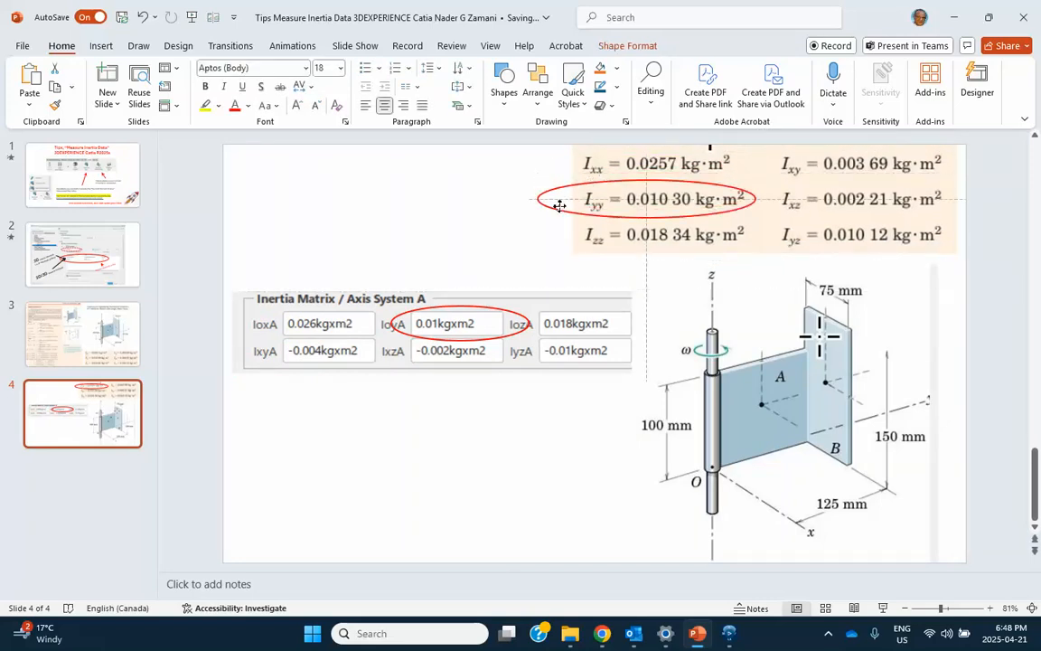